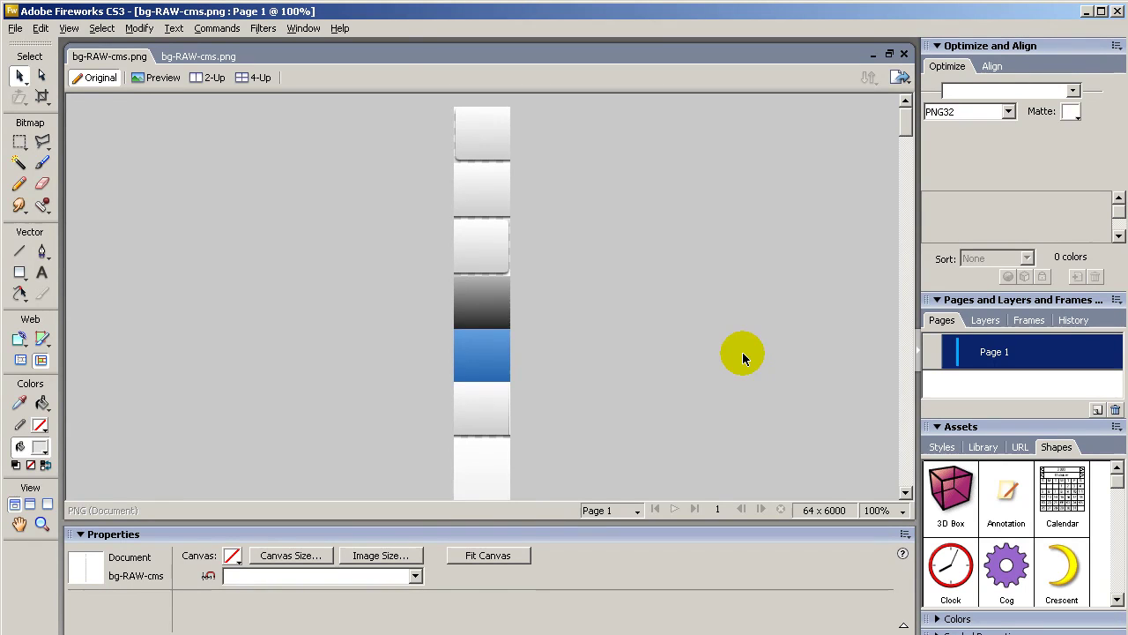
Select a rounded rectangle tile in the grey image, then bring up the blue-tile bg-RAW-cms.png document.
{"action": "left_click", "coordinate": [371, 254]}
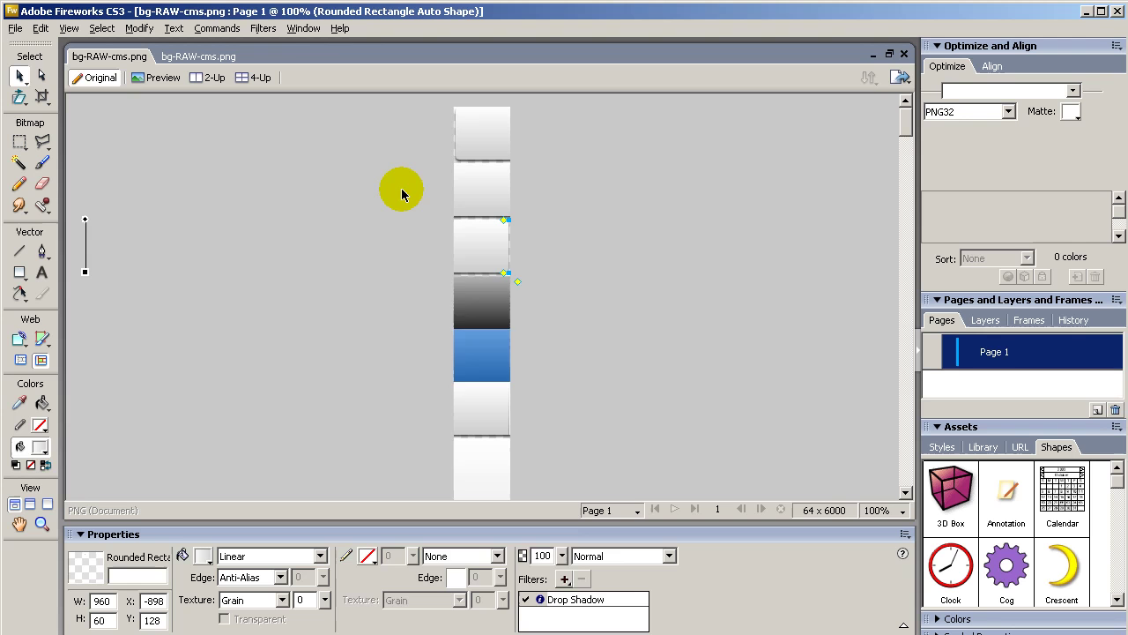
{"action": "left_click", "coordinate": [218, 57]}
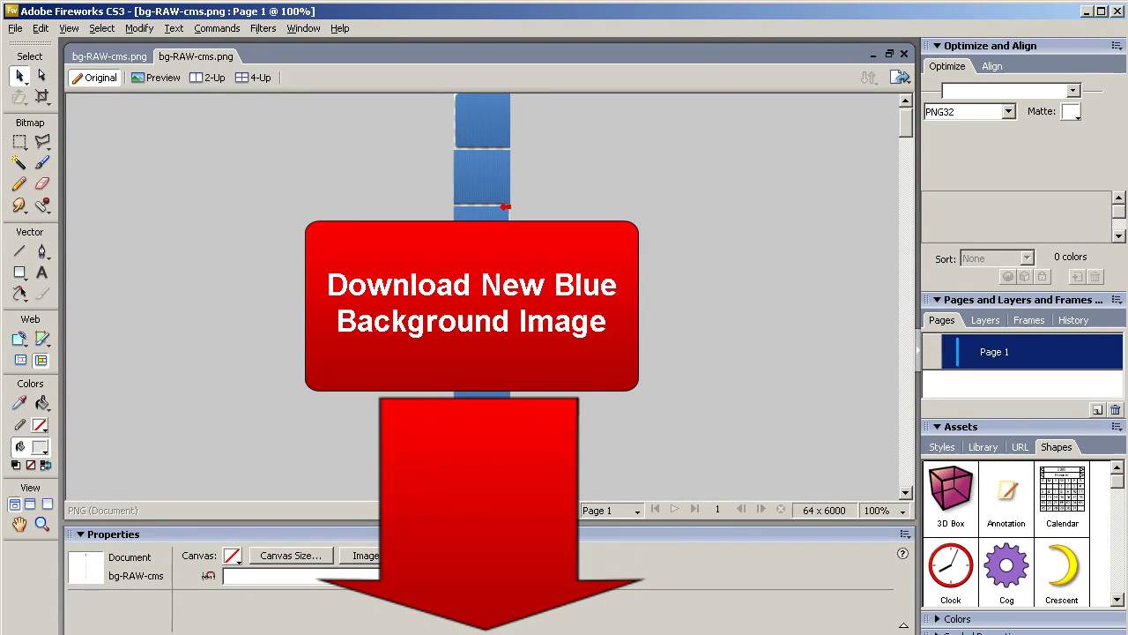
Copy the end colour #3A6BA7 from the top blue tile's gradient fill.
{"action": "scroll", "coordinate": [504, 189], "scroll_direction": "down", "scroll_amount": 5}
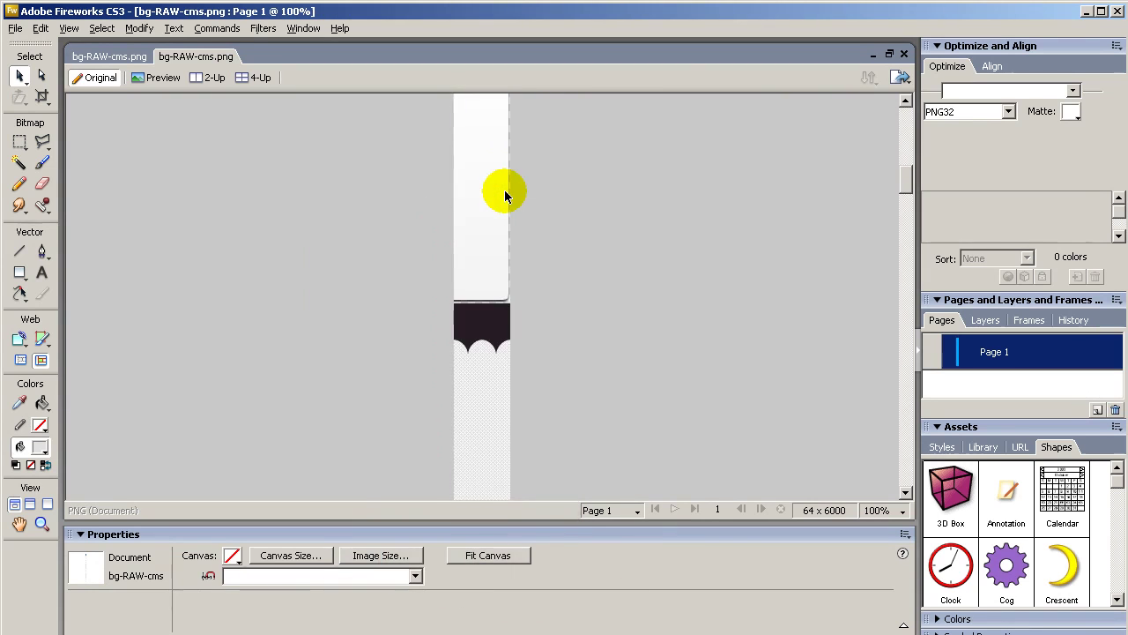
{"action": "scroll", "coordinate": [505, 196], "scroll_direction": "up", "scroll_amount": 5}
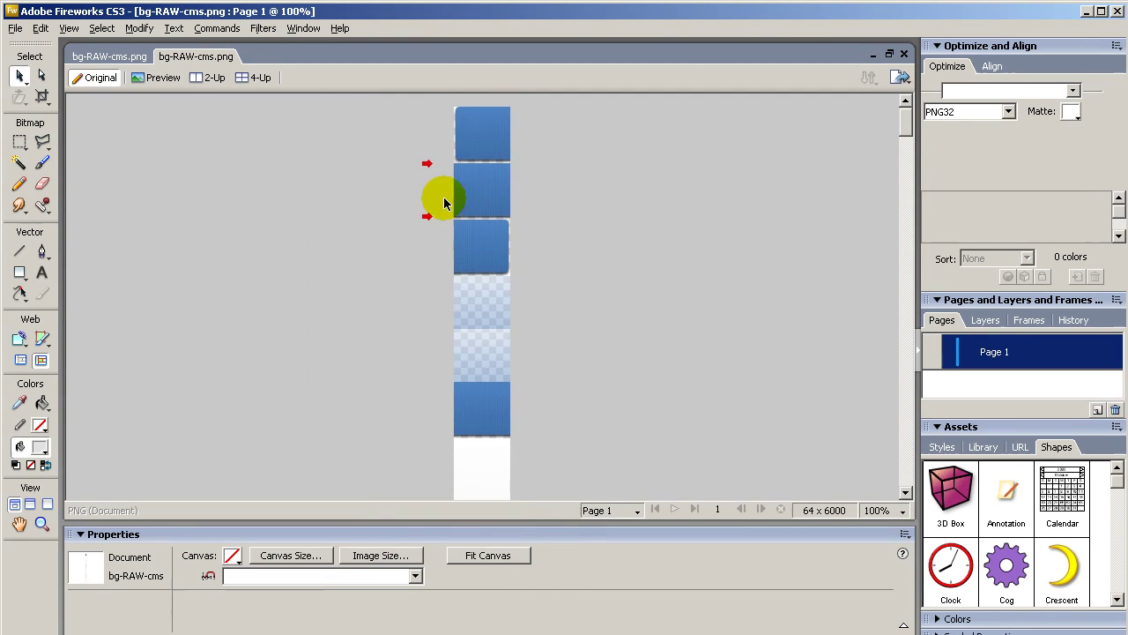
{"action": "left_click", "coordinate": [466, 149]}
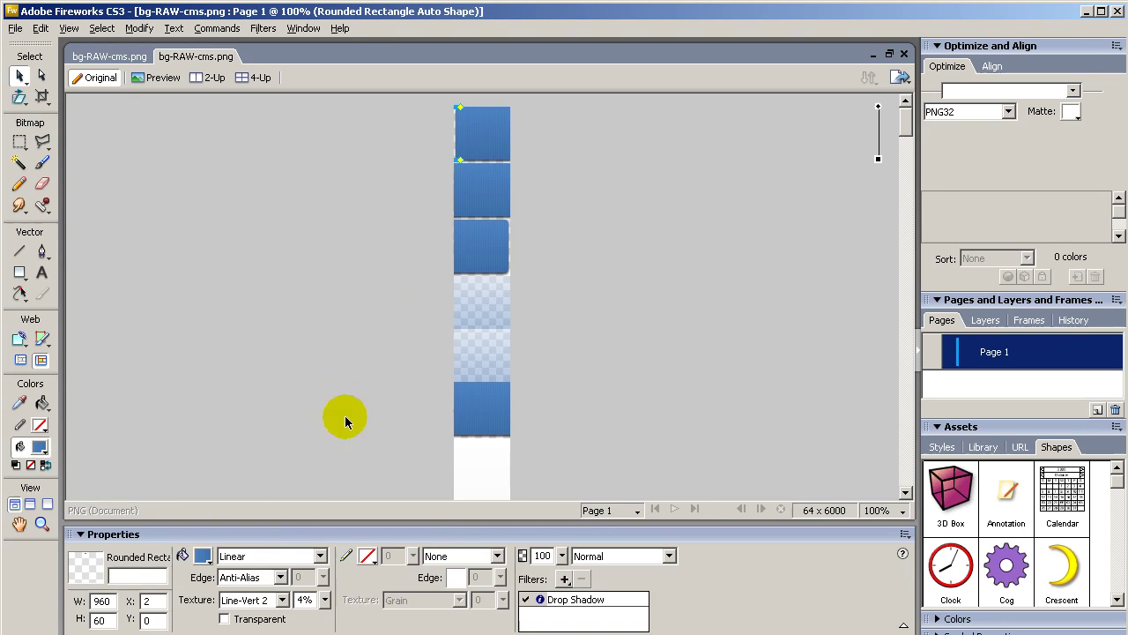
{"action": "left_click", "coordinate": [202, 556]}
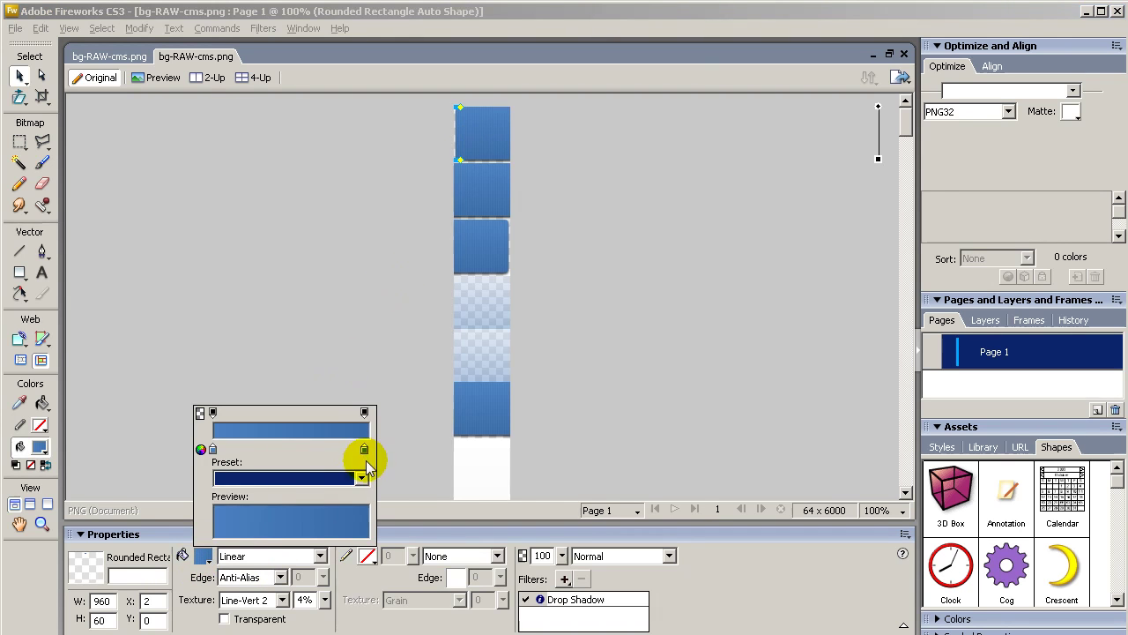
{"action": "left_click", "coordinate": [364, 451]}
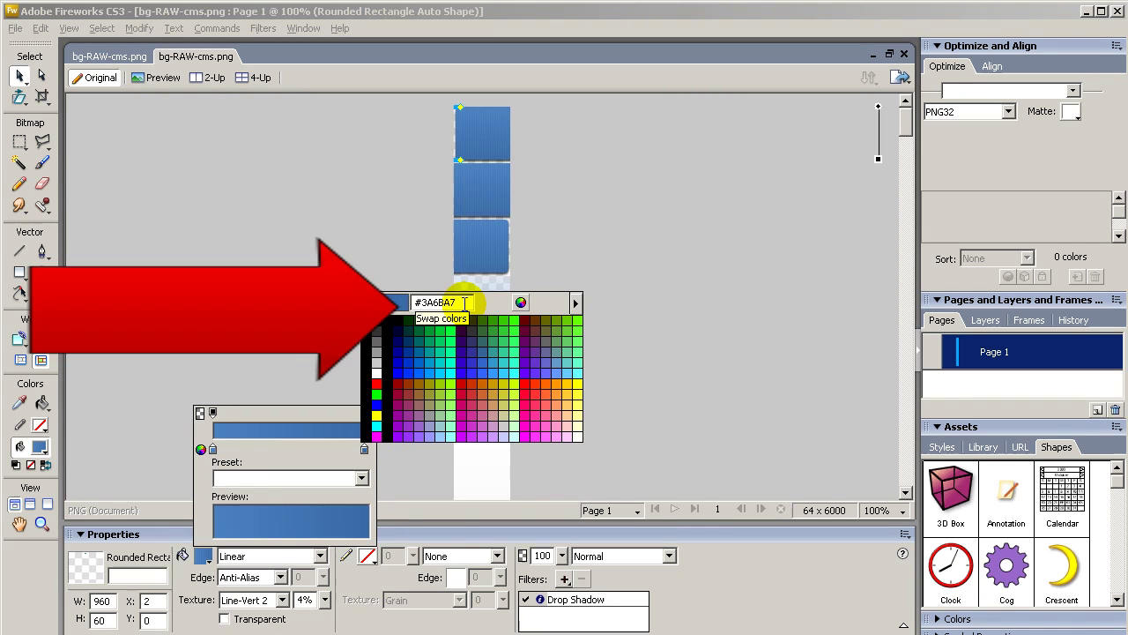
{"action": "left_click_drag", "start_coordinate": [464, 302], "coordinate": [415, 300]}
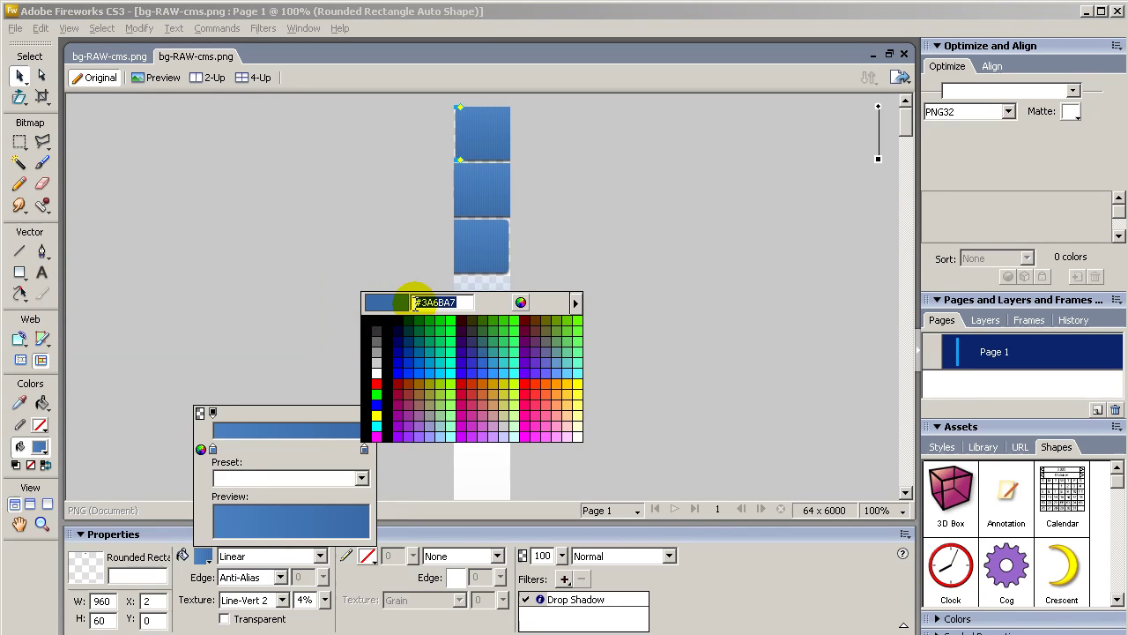
{"action": "key", "text": "Escape"}
{"action": "key", "text": "Escape"}
Give the third grey tile's gradient the copied blue #3A6BA7 as its end colour.
{"action": "left_click", "coordinate": [97, 55]}
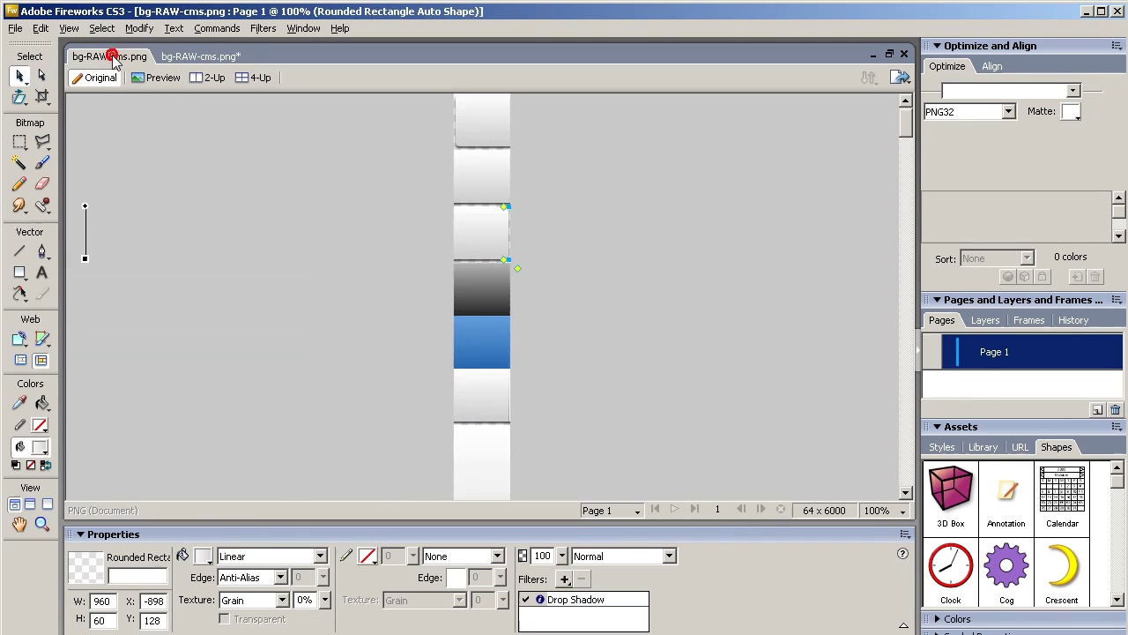
{"action": "left_click", "coordinate": [471, 227]}
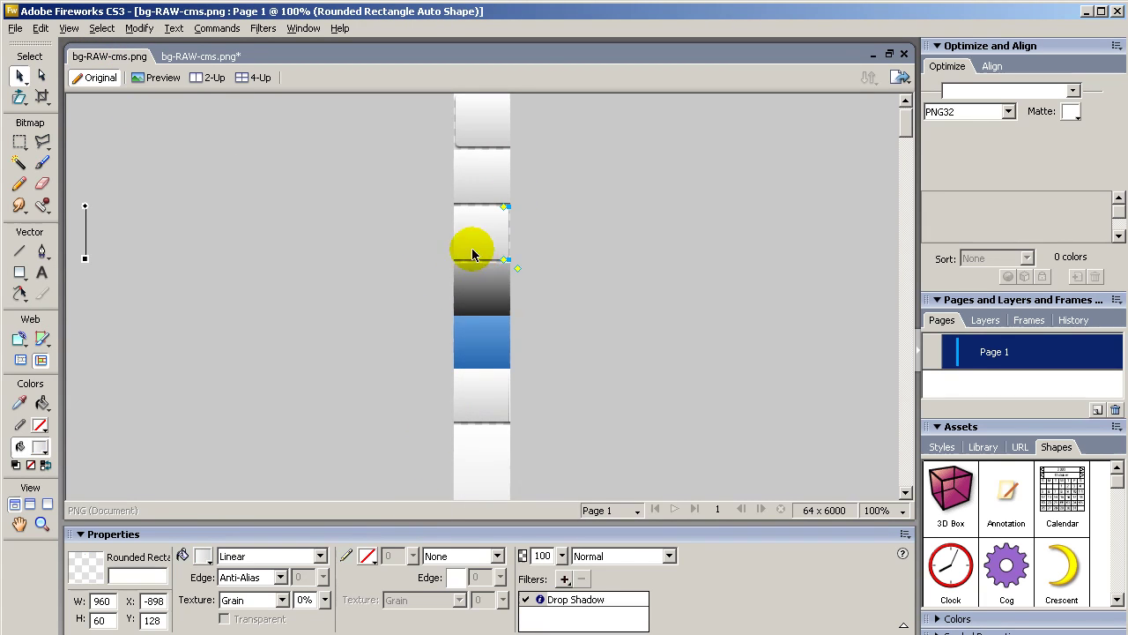
{"action": "left_click", "coordinate": [203, 555]}
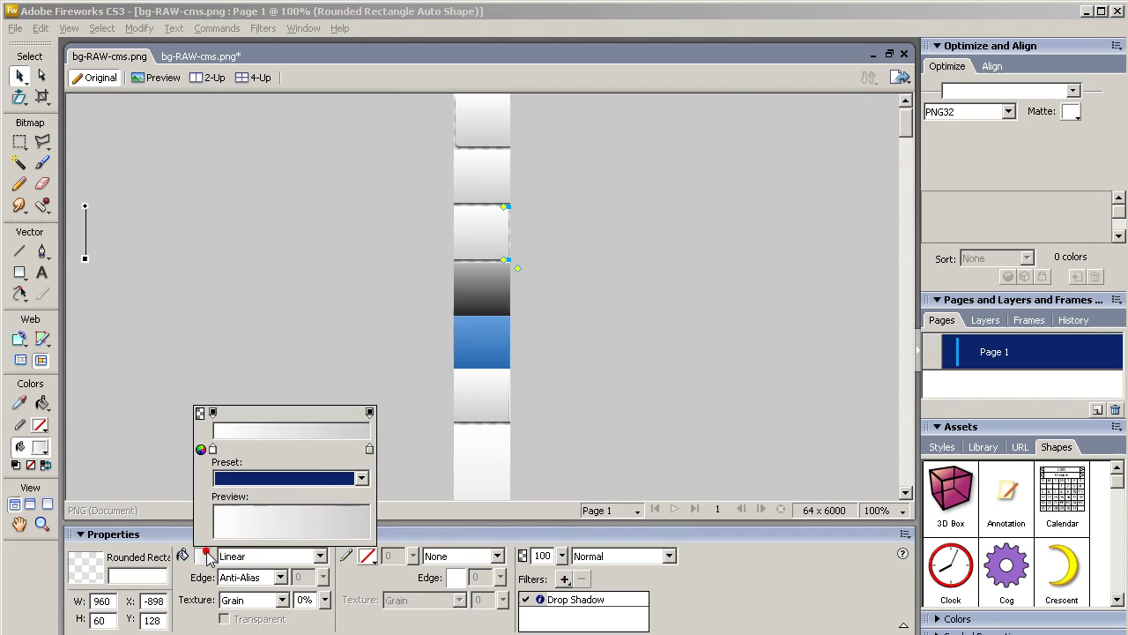
{"action": "left_click", "coordinate": [370, 452]}
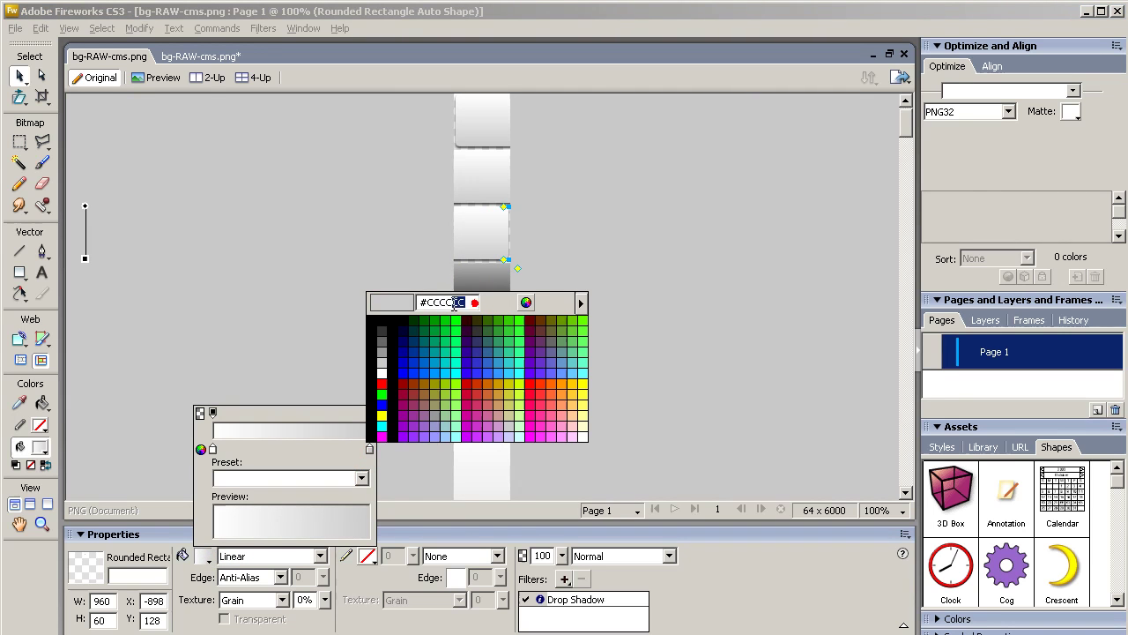
{"action": "left_click", "coordinate": [411, 300]}
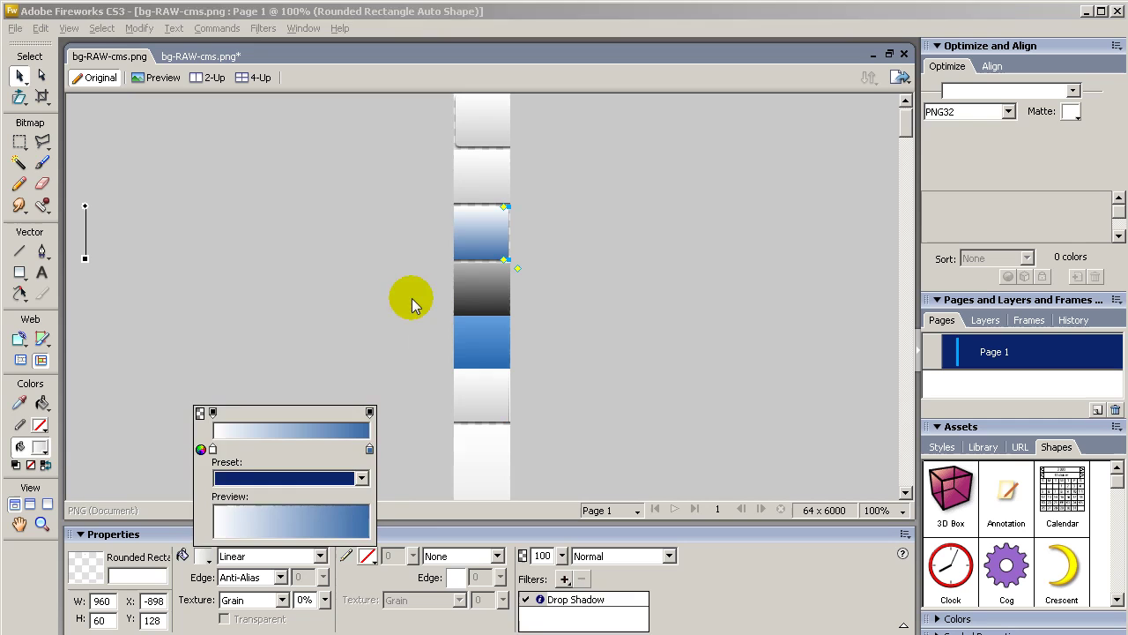
{"action": "left_click", "coordinate": [411, 300]}
Copy the start colour #4A81C0 from the top blue tile's gradient fill.
{"action": "left_click", "coordinate": [188, 55]}
{"action": "left_click", "coordinate": [461, 244]}
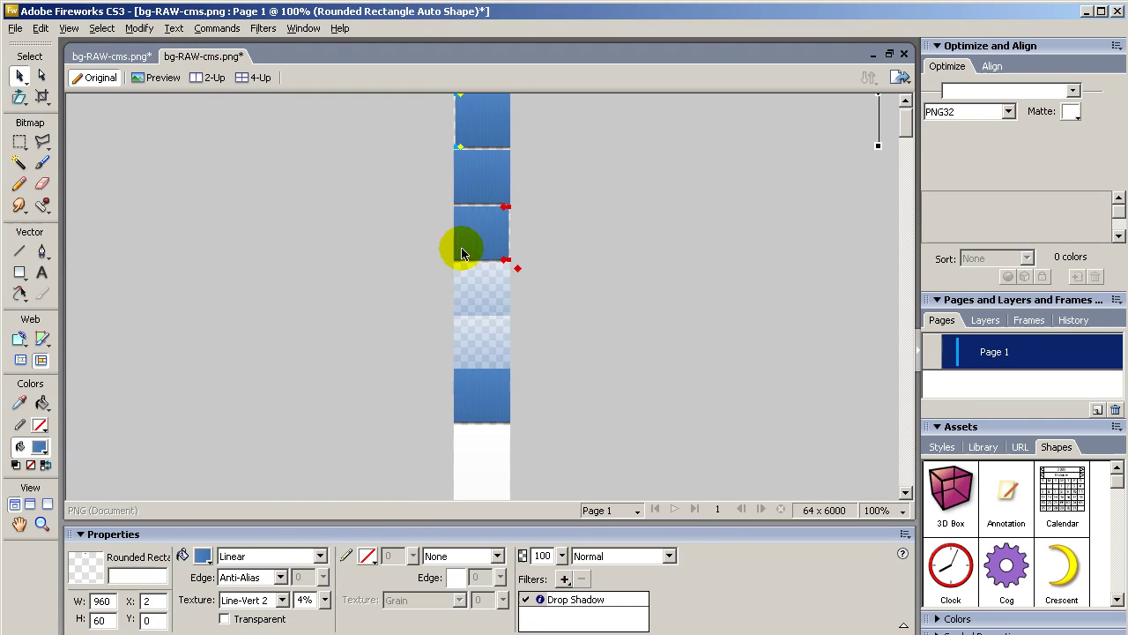
{"action": "left_click", "coordinate": [205, 564]}
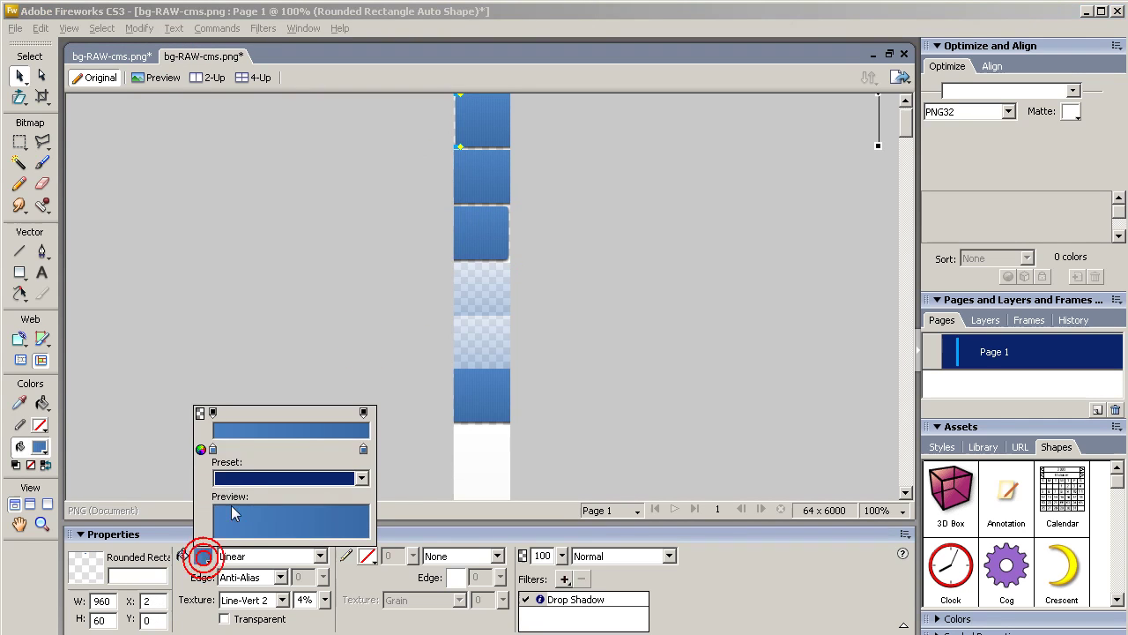
{"action": "left_click", "coordinate": [213, 449]}
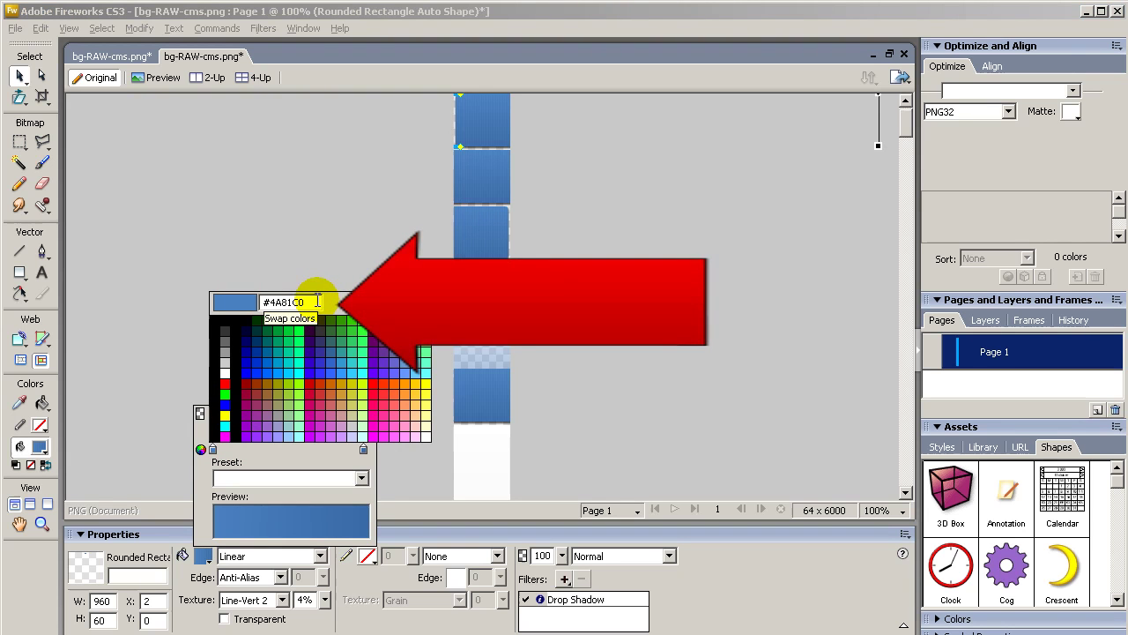
{"action": "left_click_drag", "start_coordinate": [317, 301], "coordinate": [241, 303]}
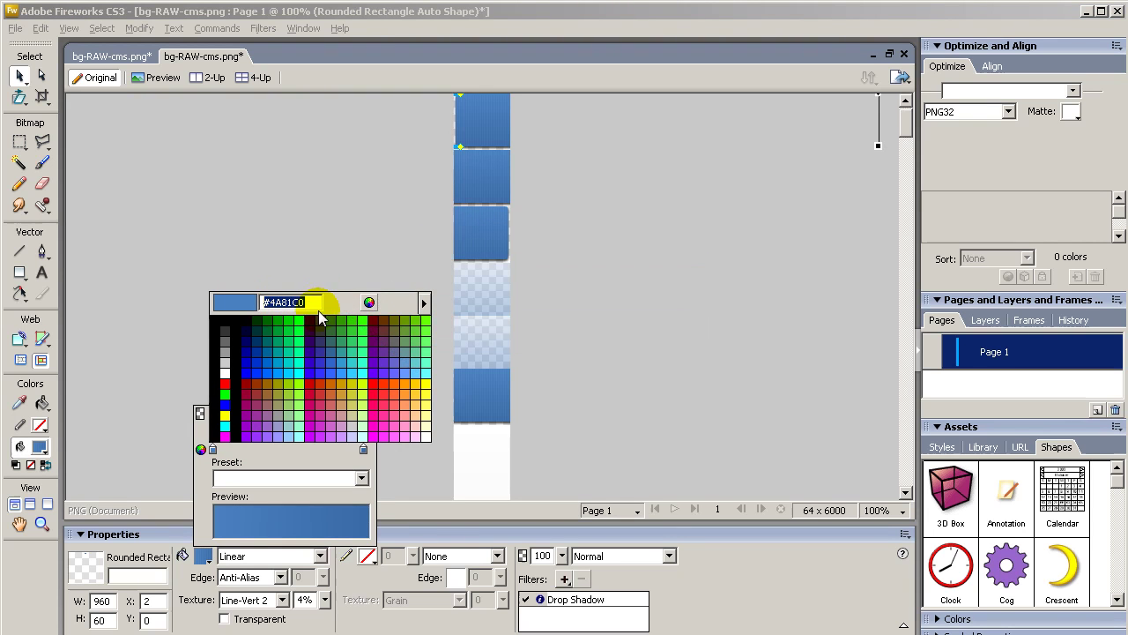
{"action": "key", "text": "Escape"}
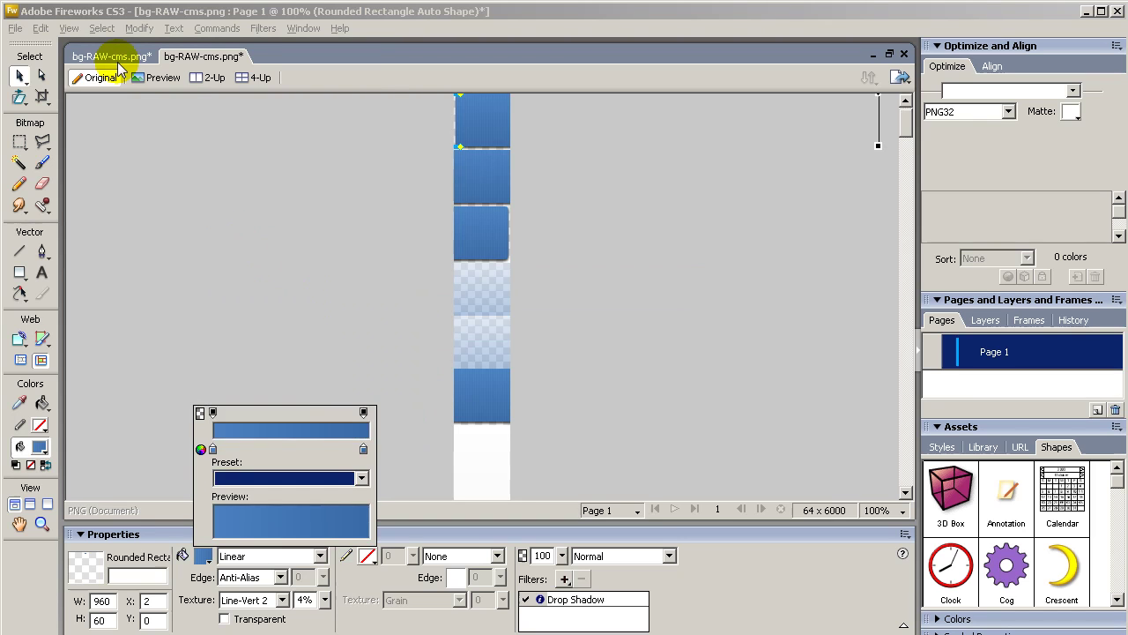
{"action": "left_click", "coordinate": [119, 63]}
Replace the third grey tile's #FFFFFF gradient start colour with #4A81C0.
{"action": "left_click", "coordinate": [141, 60]}
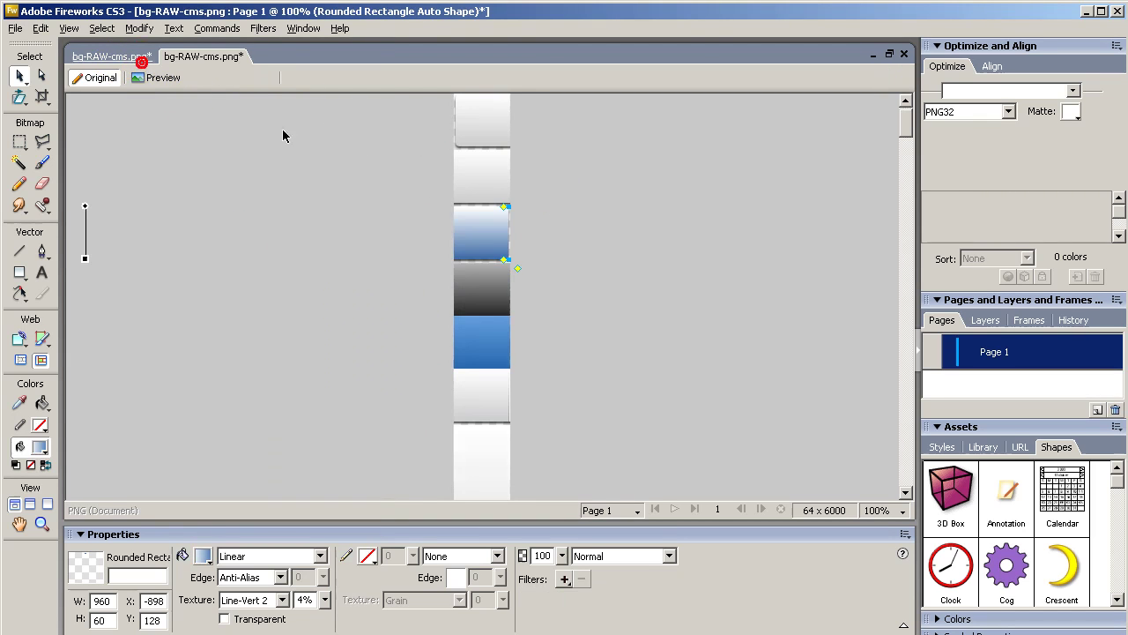
{"action": "left_click", "coordinate": [474, 258]}
{"action": "left_click", "coordinate": [205, 556]}
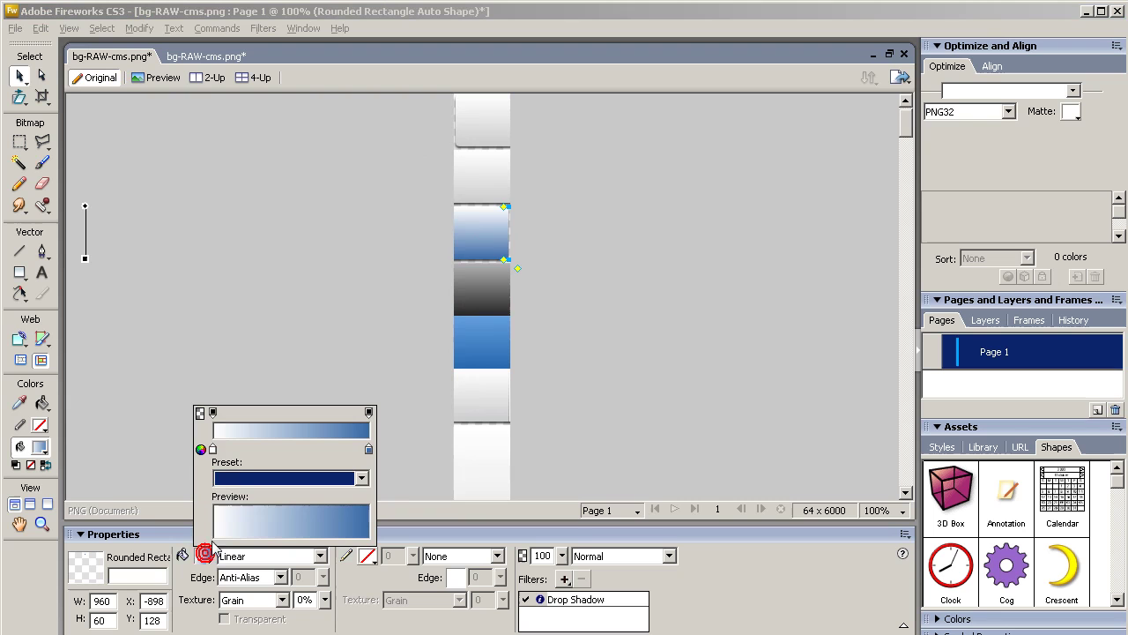
{"action": "left_click", "coordinate": [212, 449]}
{"action": "left_click", "coordinate": [303, 302]}
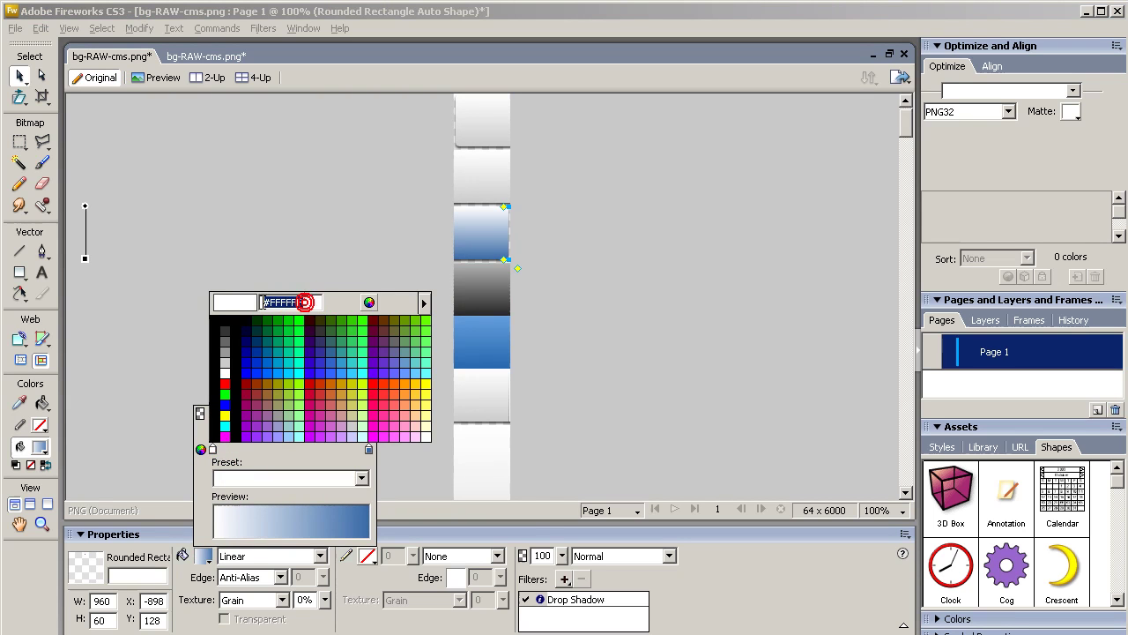
{"action": "type", "text": "#4A8CC0"}
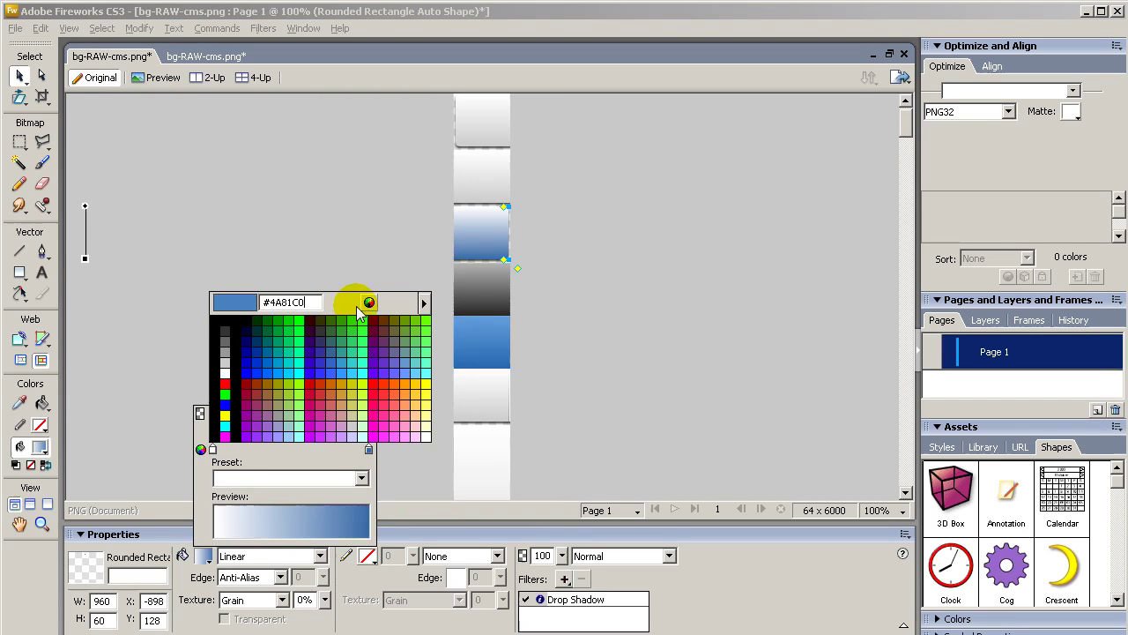
{"action": "key", "text": "Return"}
{"action": "left_click", "coordinate": [342, 313]}
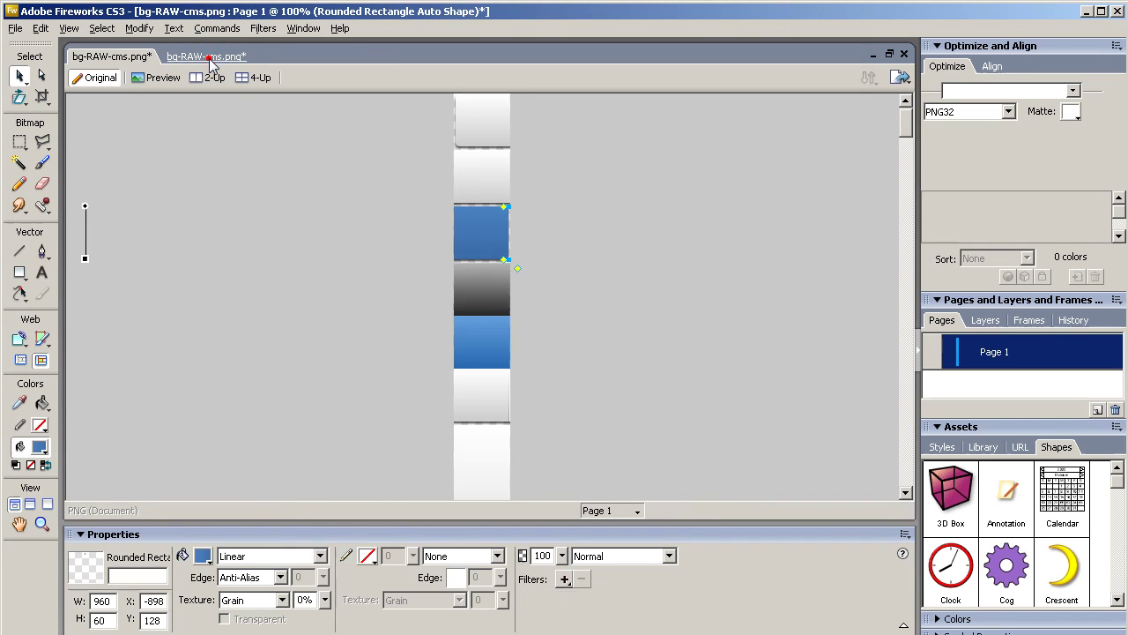
In the system colour chooser, lighten the third tile's gradient colour to RGB 98, 147, 200.
{"action": "left_click", "coordinate": [207, 56]}
{"action": "left_click", "coordinate": [103, 56]}
{"action": "left_click", "coordinate": [499, 245]}
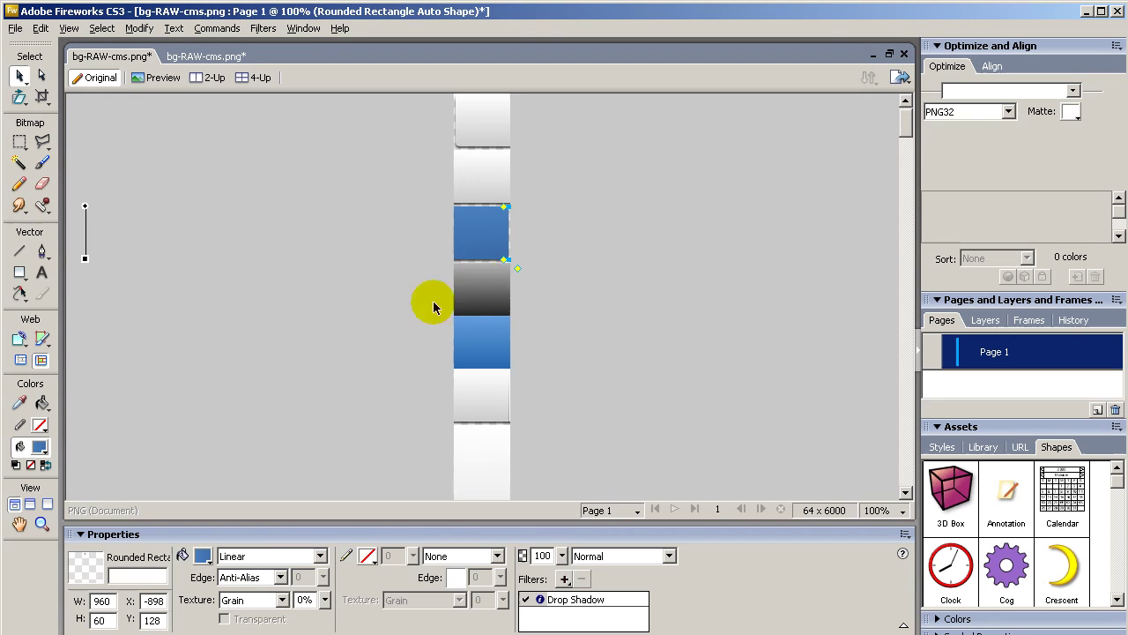
{"action": "left_click", "coordinate": [203, 555]}
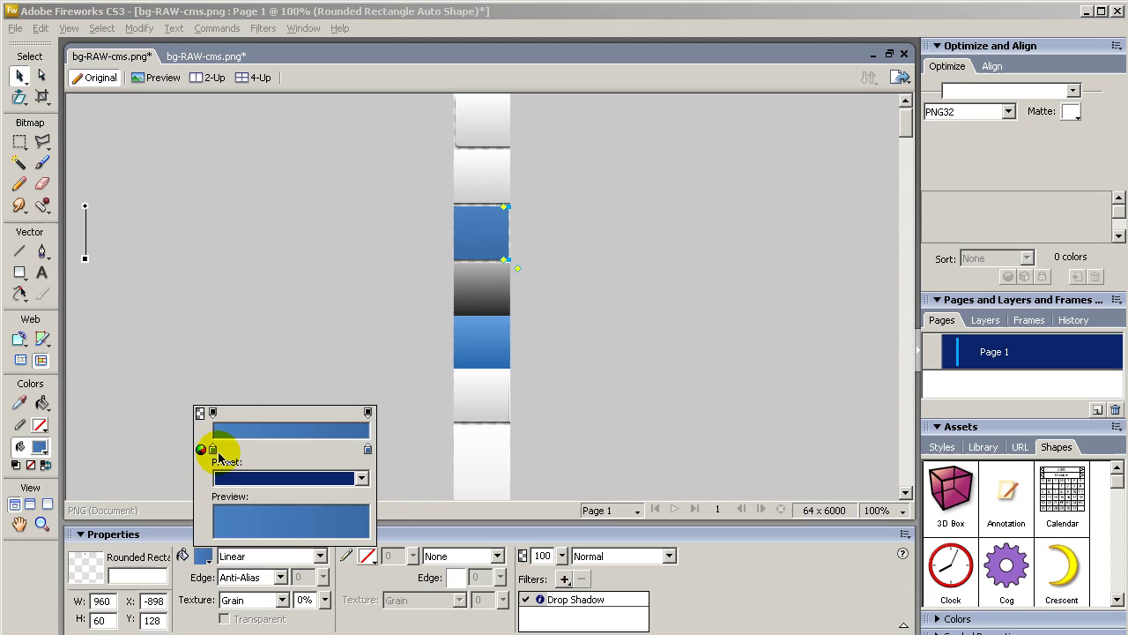
{"action": "left_click", "coordinate": [212, 448]}
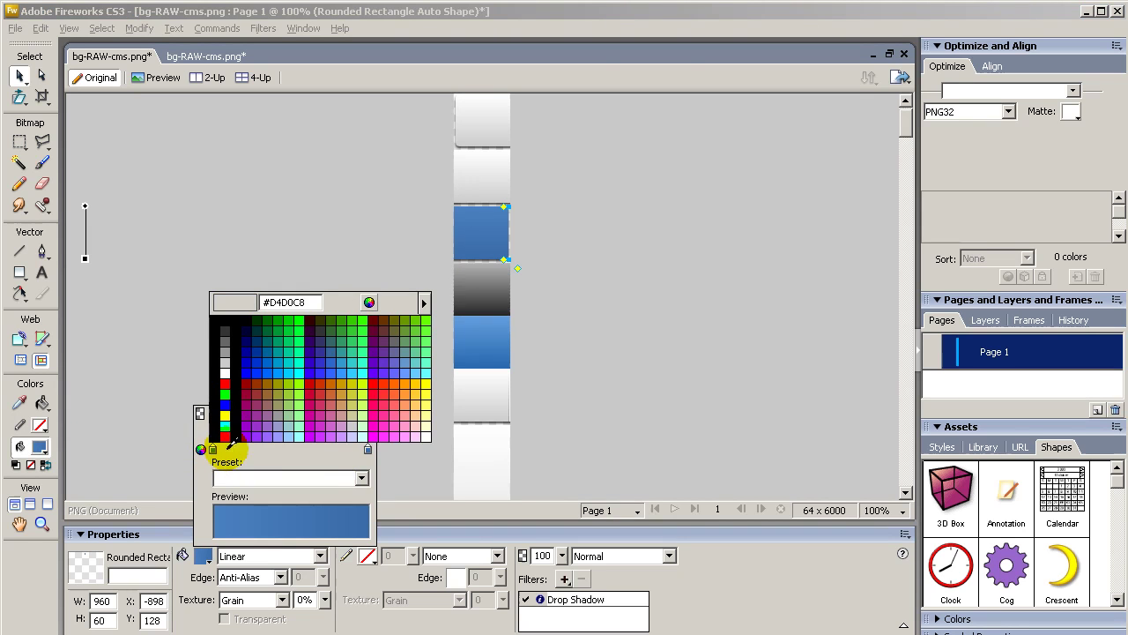
{"action": "left_click", "coordinate": [368, 449]}
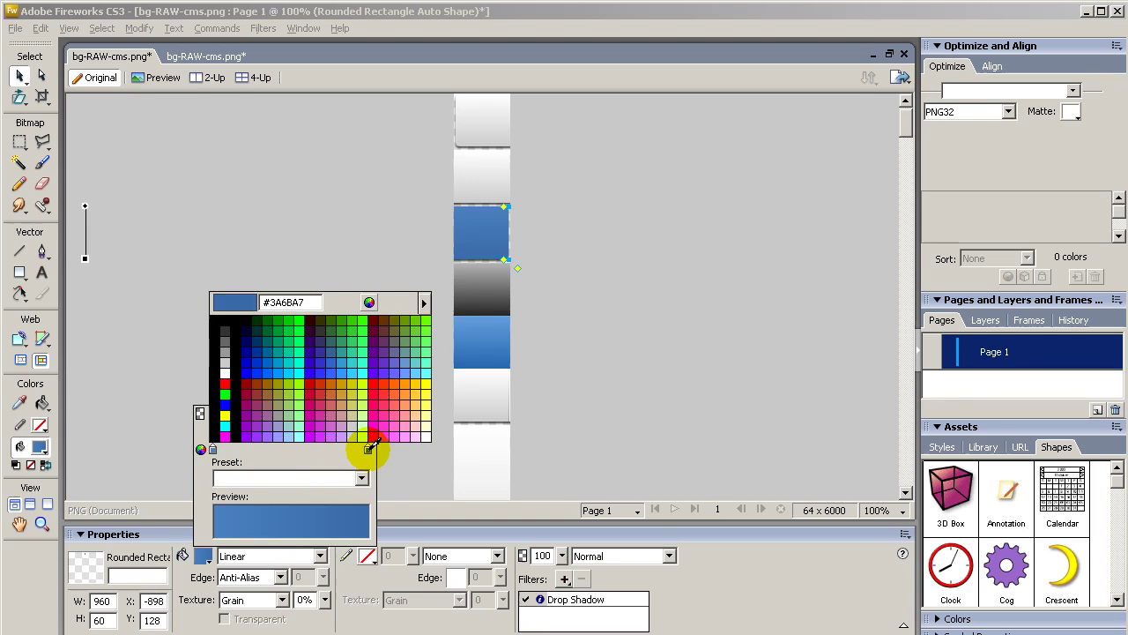
{"action": "left_click", "coordinate": [369, 303]}
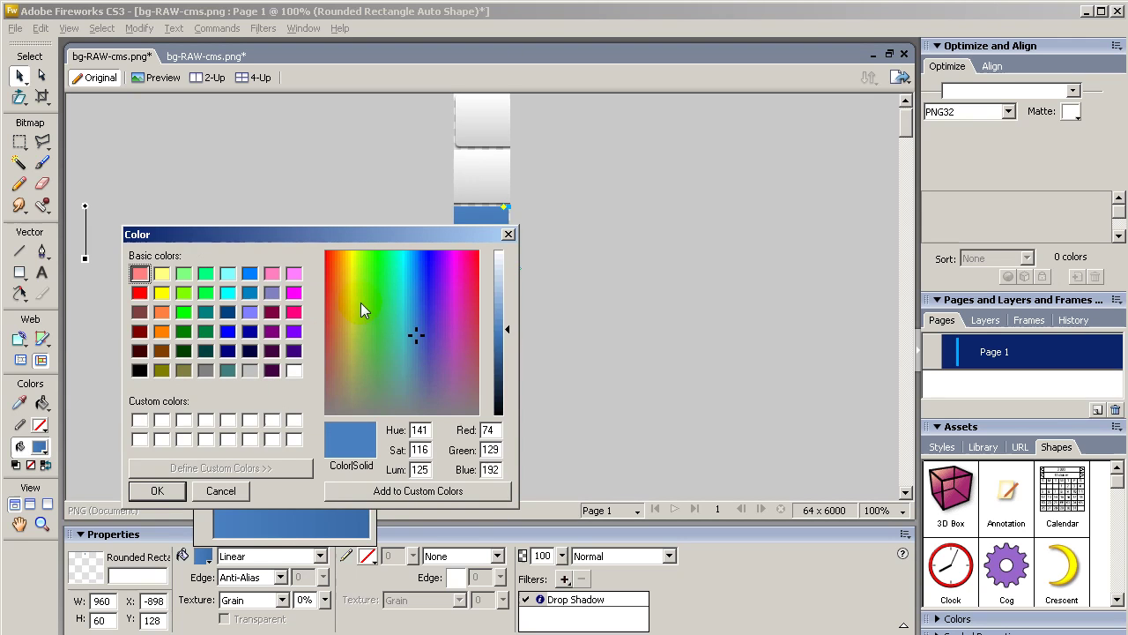
{"action": "left_click_drag", "start_coordinate": [510, 330], "coordinate": [496, 327]}
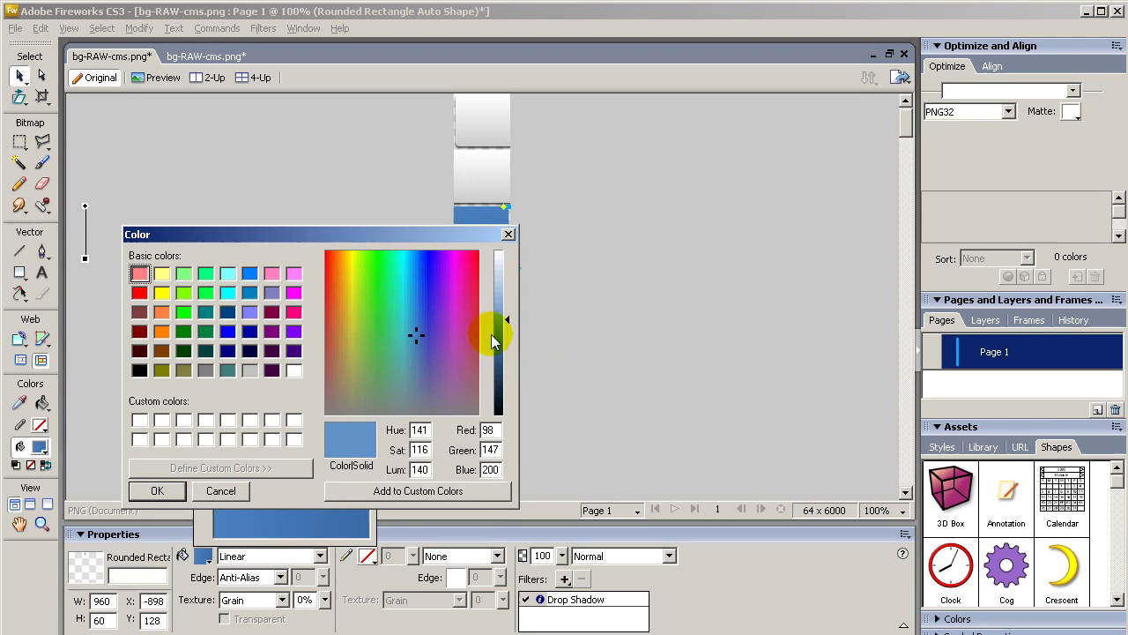
{"action": "left_click", "coordinate": [159, 490]}
Set the lower plain blue rectangle's opacity to 60%.
{"action": "left_click", "coordinate": [341, 324]}
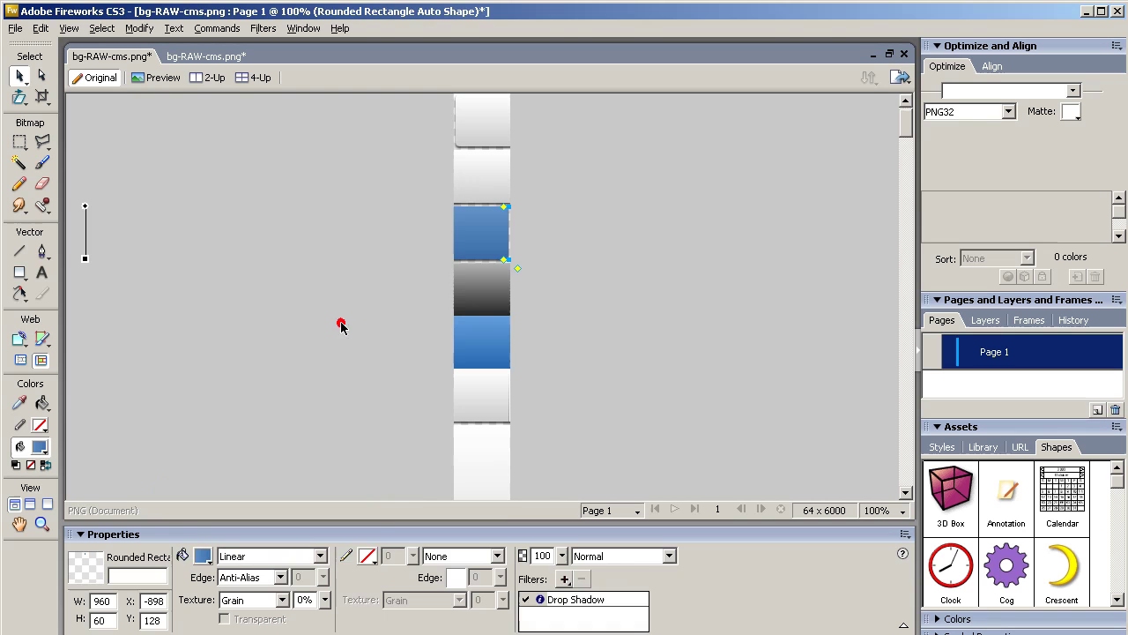
{"action": "left_click", "coordinate": [547, 238]}
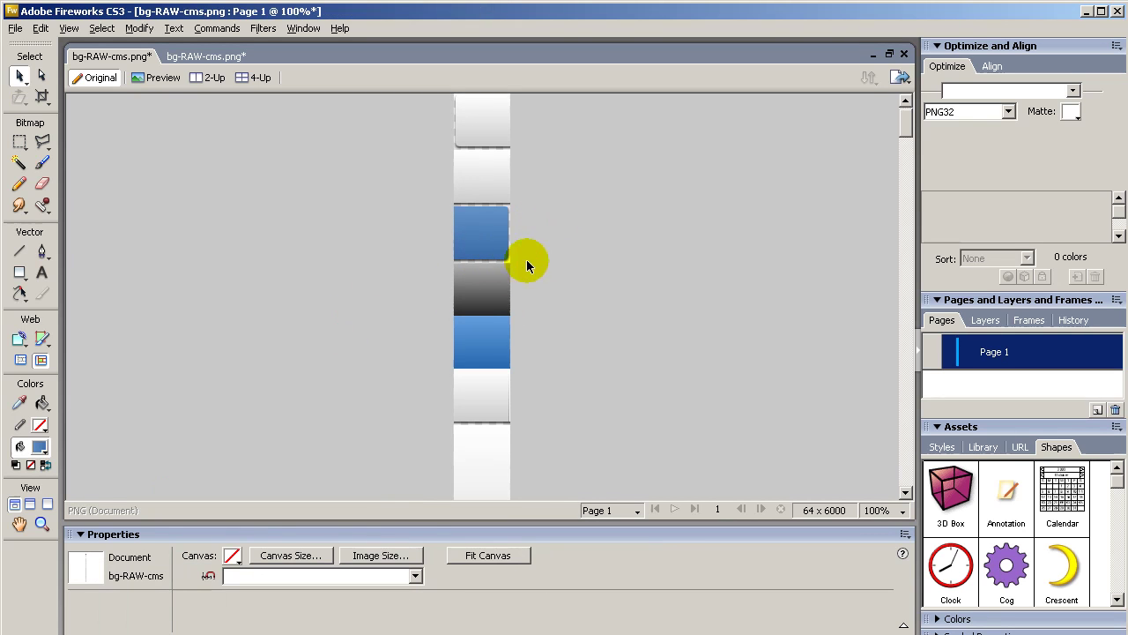
{"action": "left_click", "coordinate": [510, 201]}
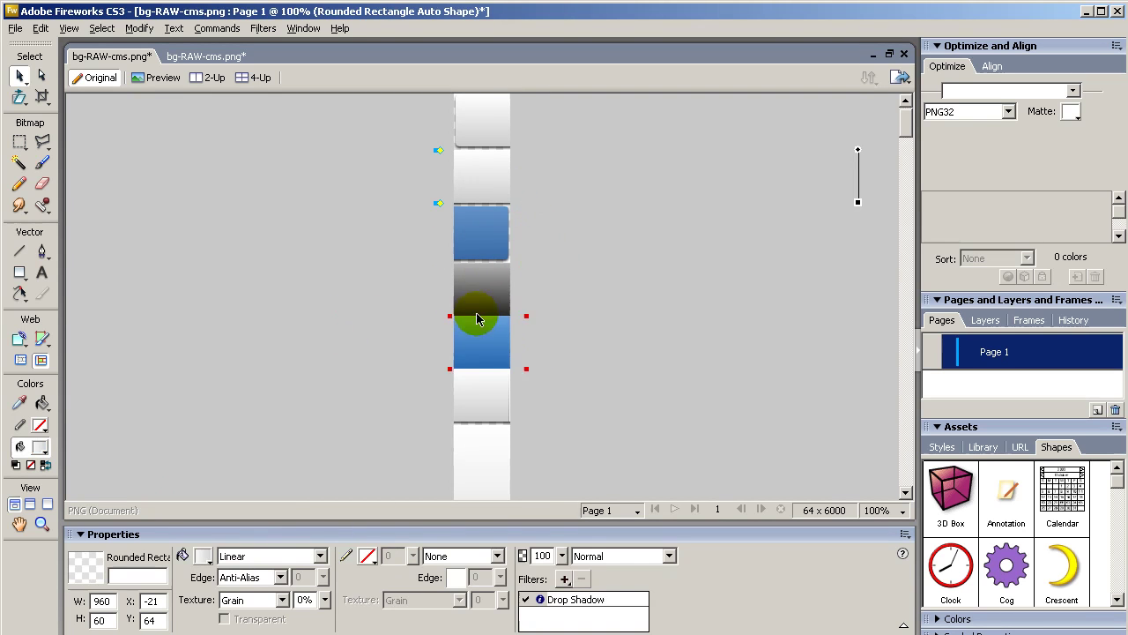
{"action": "left_click", "coordinate": [474, 349]}
{"action": "left_click", "coordinate": [484, 337]}
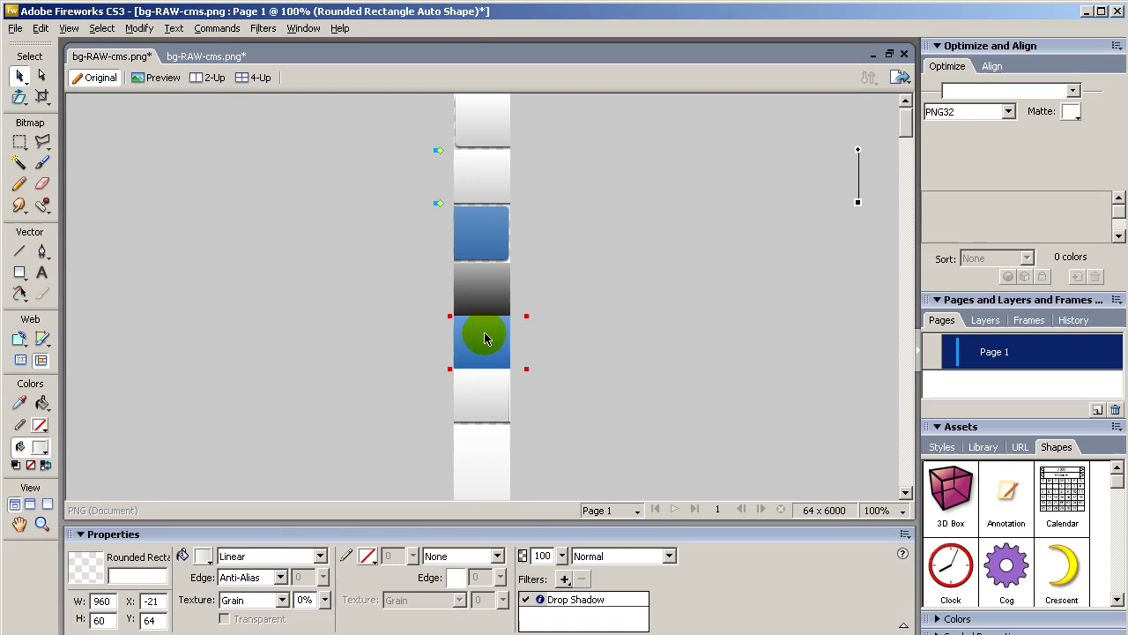
{"action": "left_click", "coordinate": [488, 338]}
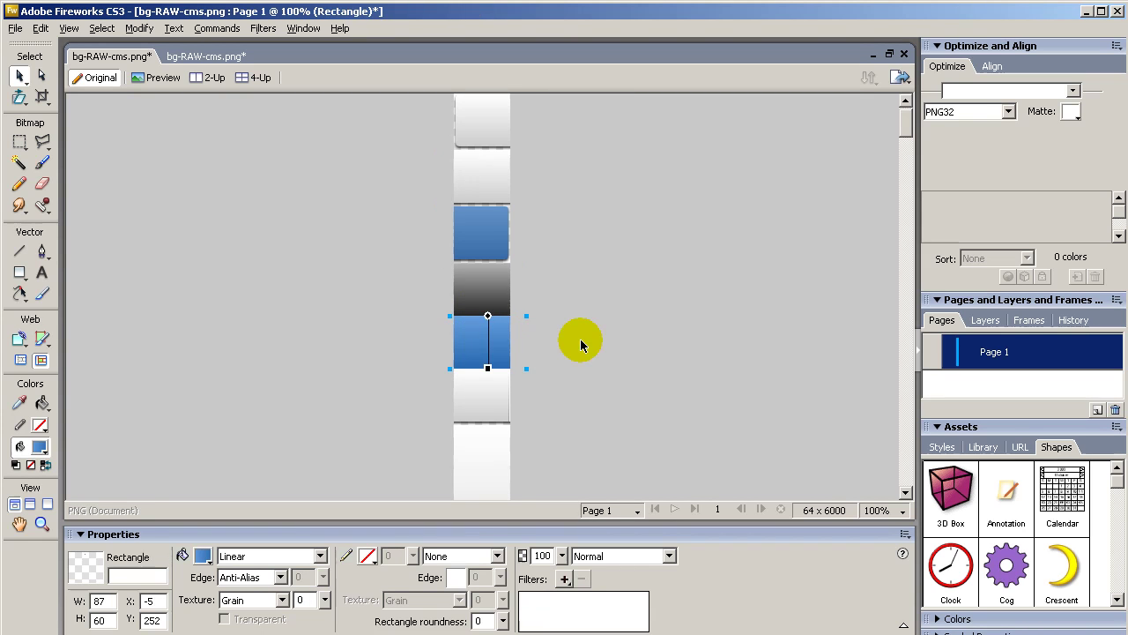
{"action": "left_click", "coordinate": [487, 355]}
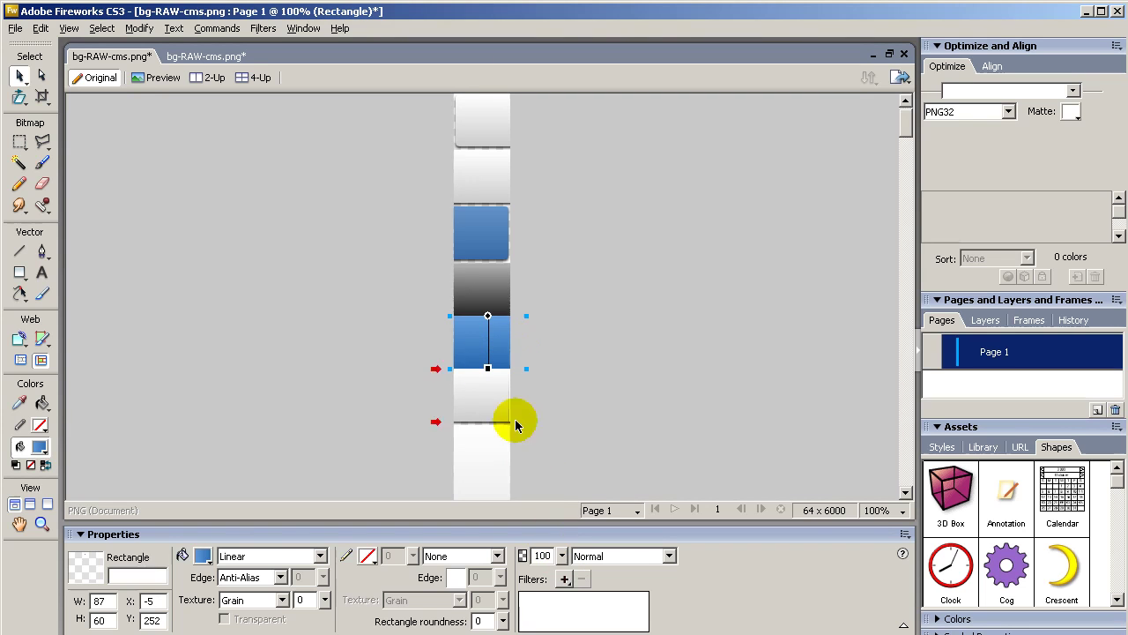
{"action": "left_click_drag", "start_coordinate": [561, 556], "coordinate": [564, 562]}
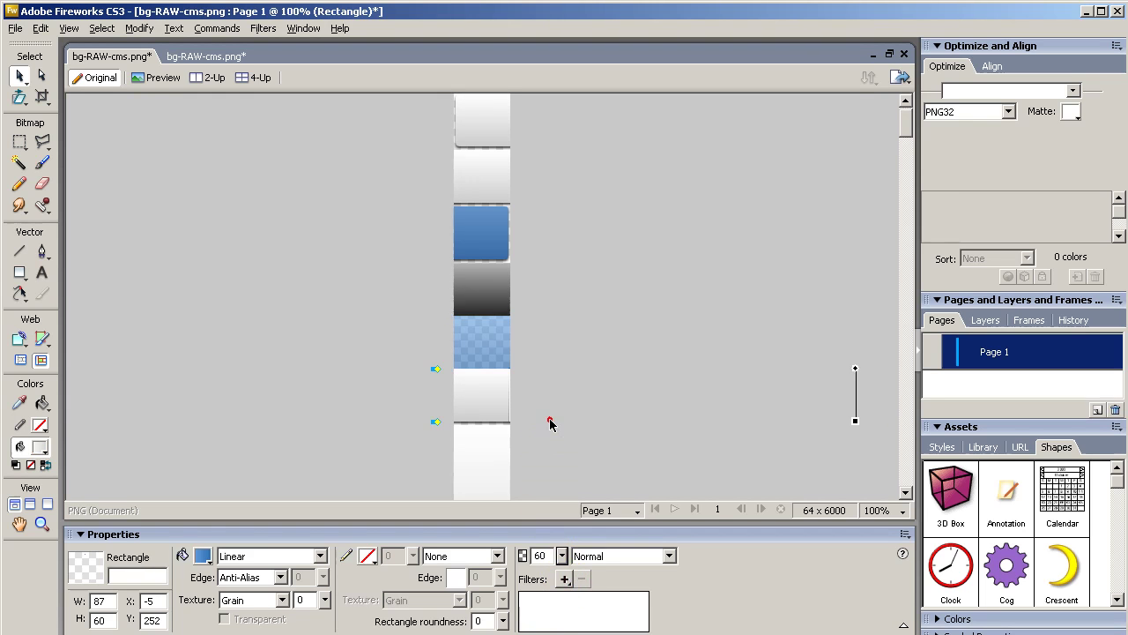
{"action": "left_click", "coordinate": [517, 344]}
Delete the dark gradient rectangle and move the translucent blue rectangle up into its place.
{"action": "left_click", "coordinate": [557, 360]}
{"action": "left_click", "coordinate": [492, 293]}
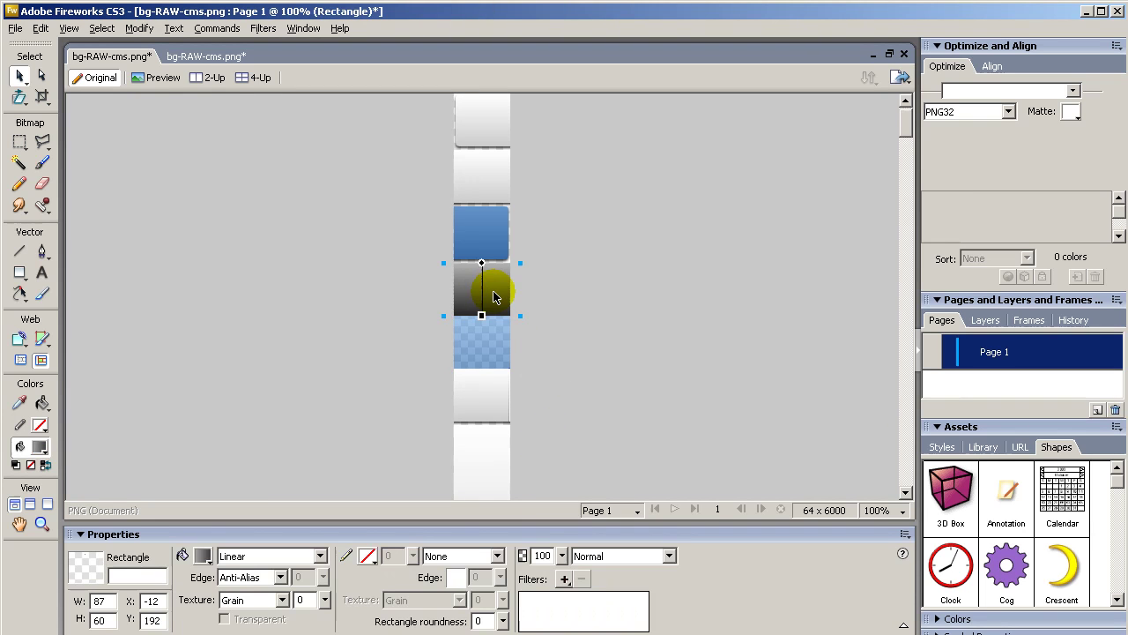
{"action": "key", "text": "Delete"}
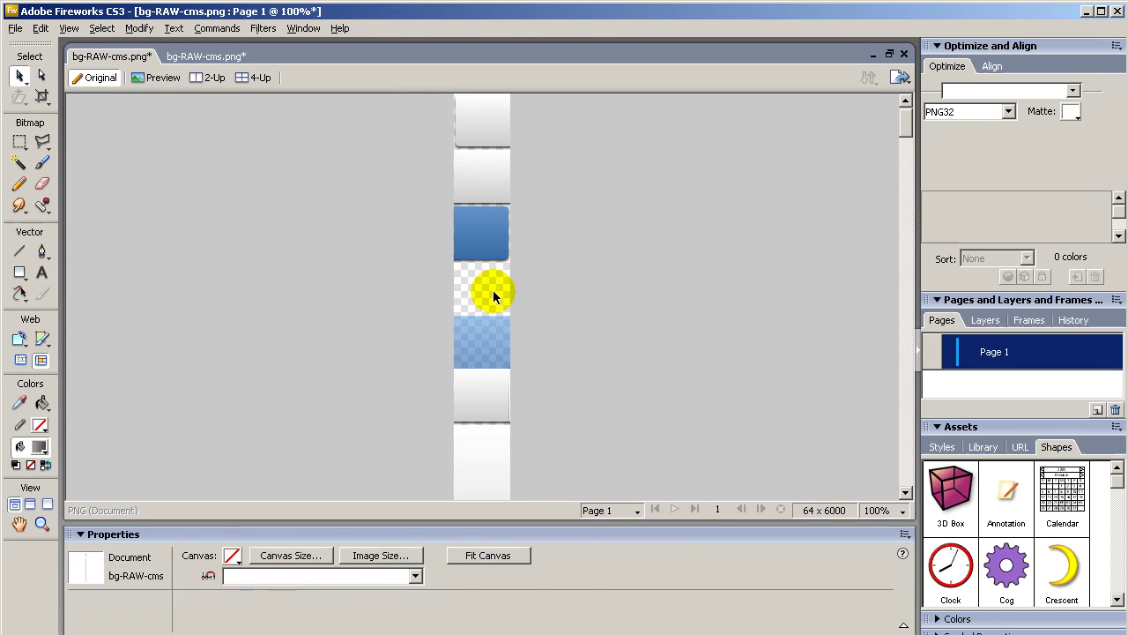
{"action": "left_click", "coordinate": [484, 325]}
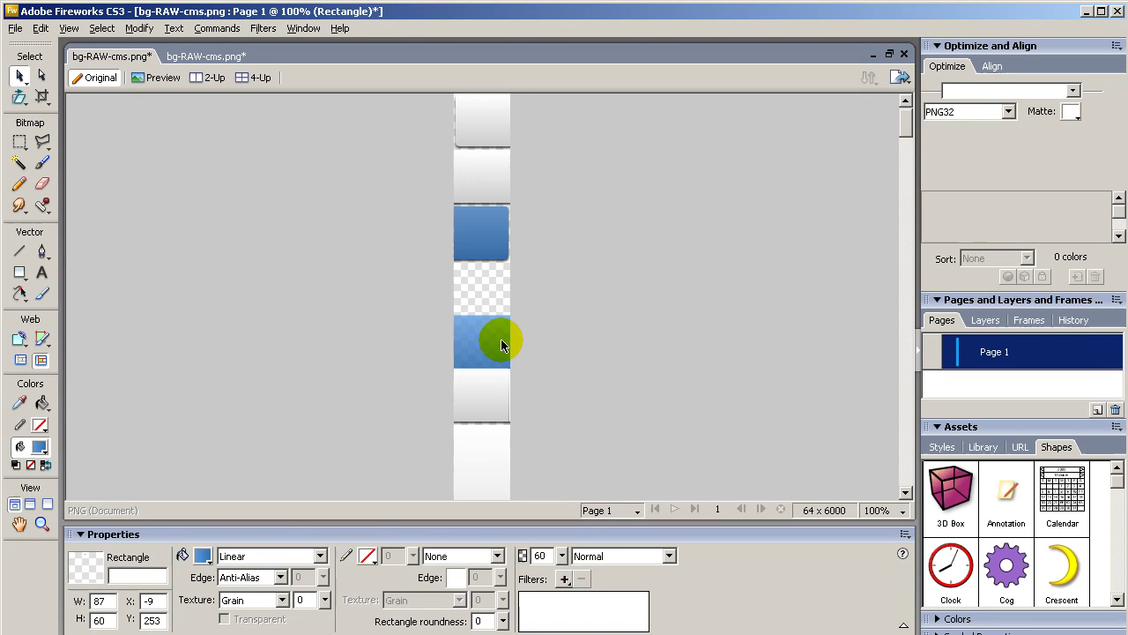
{"action": "left_click_drag", "start_coordinate": [501, 339], "coordinate": [497, 292]}
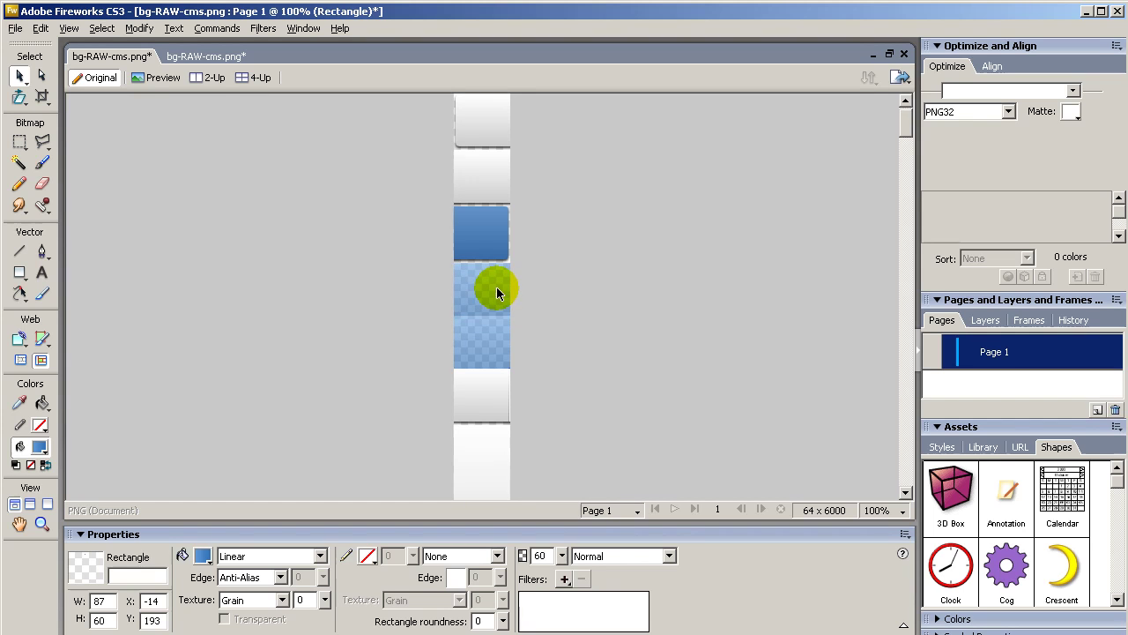
{"action": "left_click", "coordinate": [560, 305]}
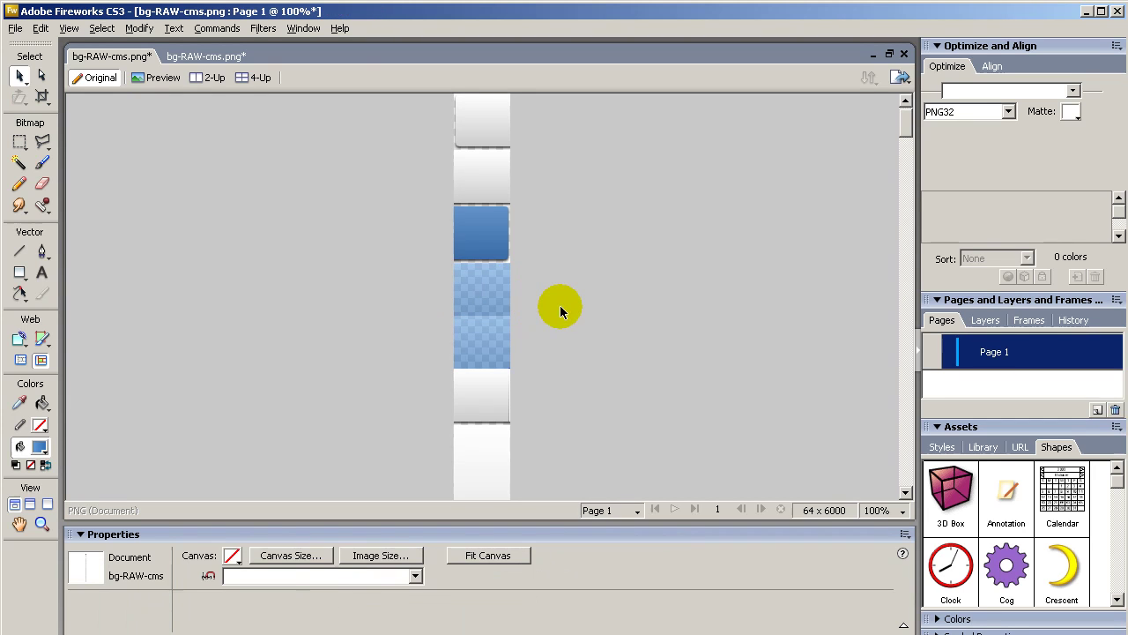
{"action": "scroll", "coordinate": [560, 305], "scroll_direction": "down", "scroll_amount": 3}
{"action": "scroll", "coordinate": [560, 305], "scroll_direction": "down", "scroll_amount": 3}
{"action": "scroll", "coordinate": [560, 305], "scroll_direction": "up", "scroll_amount": 3}
{"action": "scroll", "coordinate": [560, 305], "scroll_direction": "up", "scroll_amount": 3}
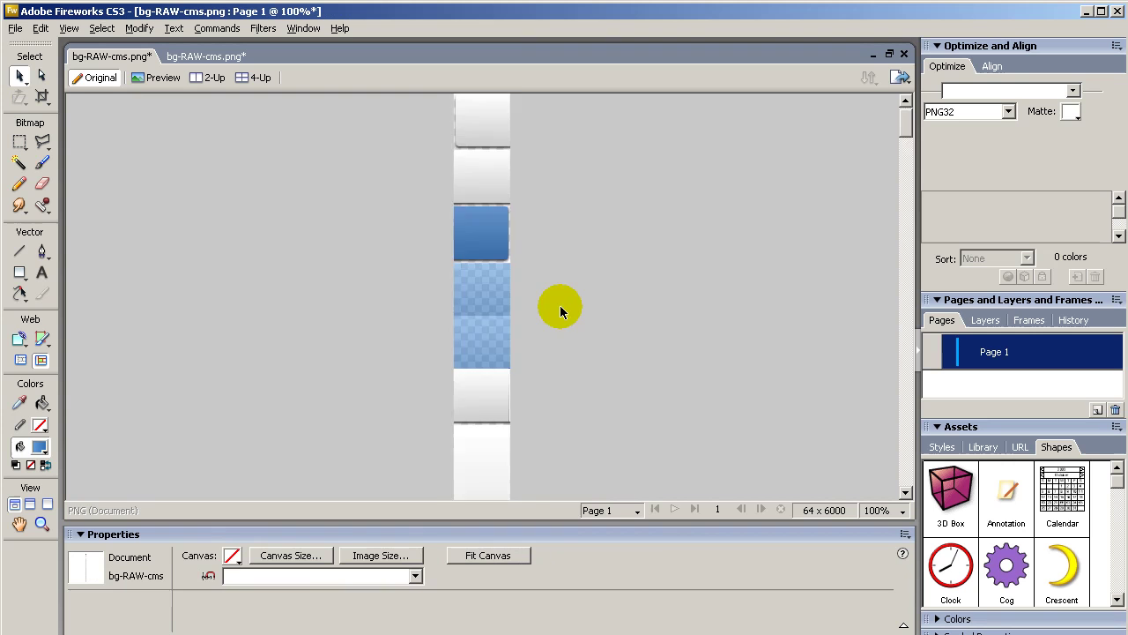
{"action": "scroll", "coordinate": [560, 305], "scroll_direction": "down", "scroll_amount": 3}
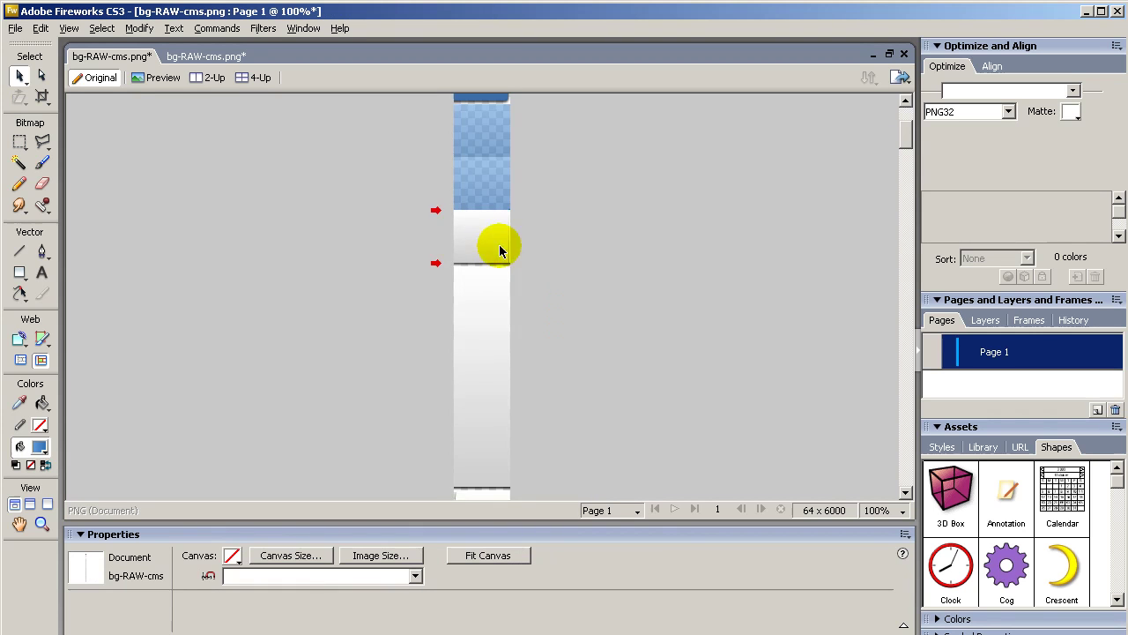
{"action": "left_click", "coordinate": [207, 56]}
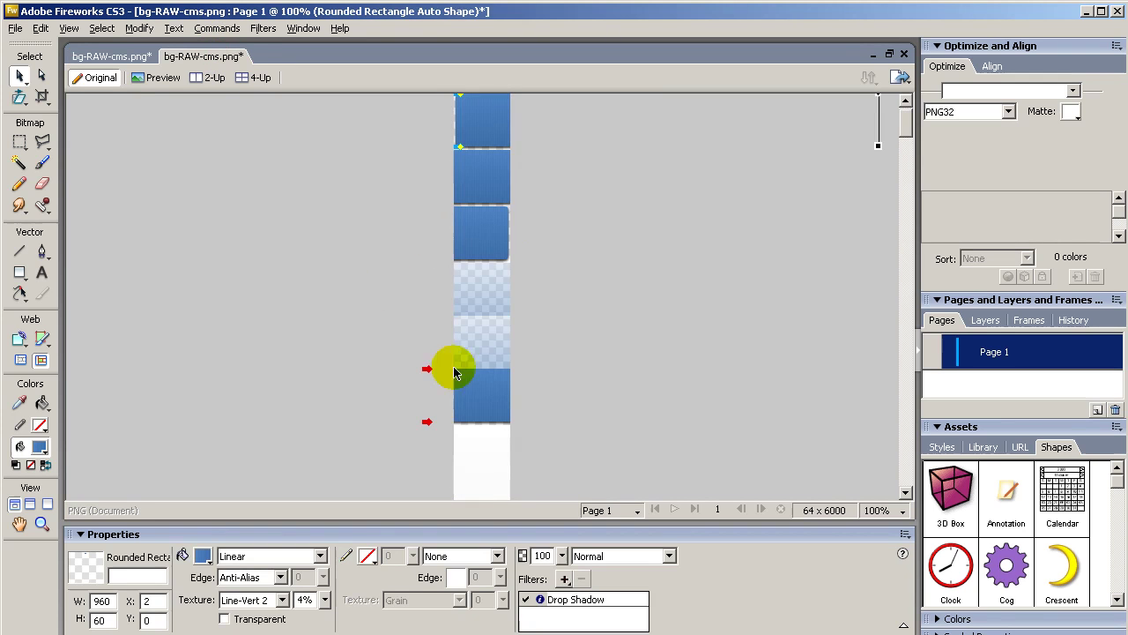
{"action": "left_click", "coordinate": [110, 56]}
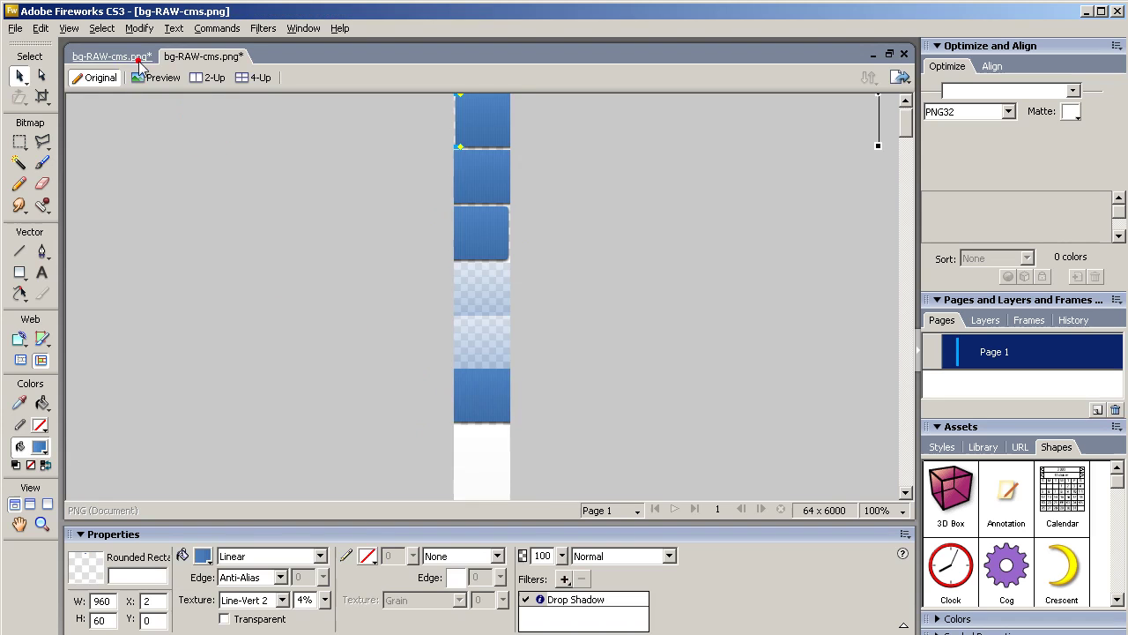
{"action": "left_click", "coordinate": [510, 405]}
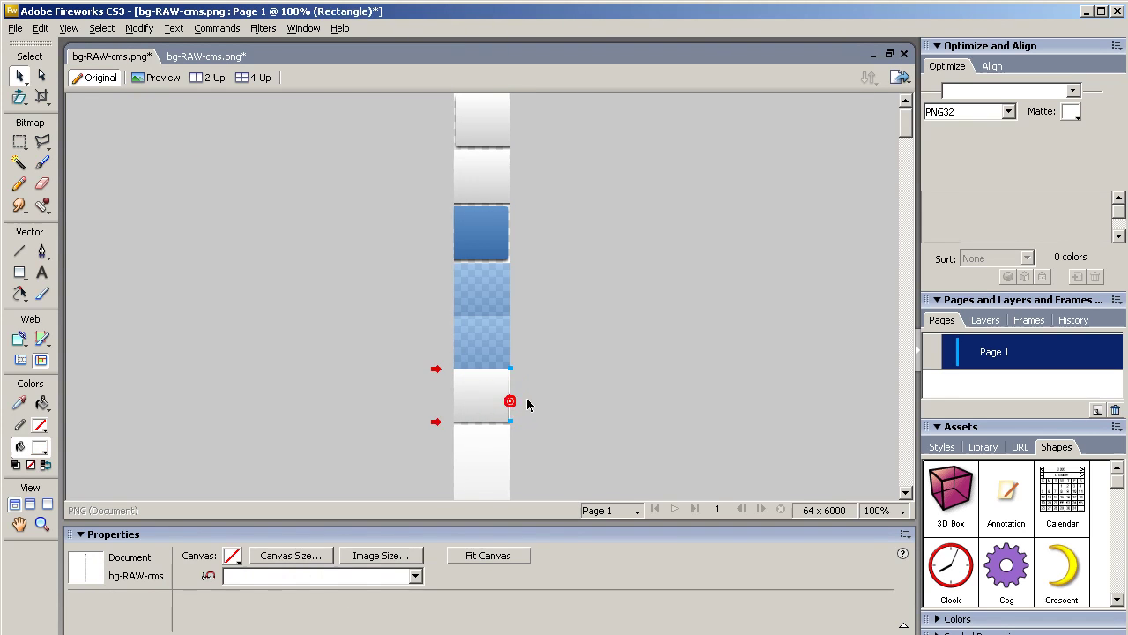
{"action": "left_click", "coordinate": [410, 449]}
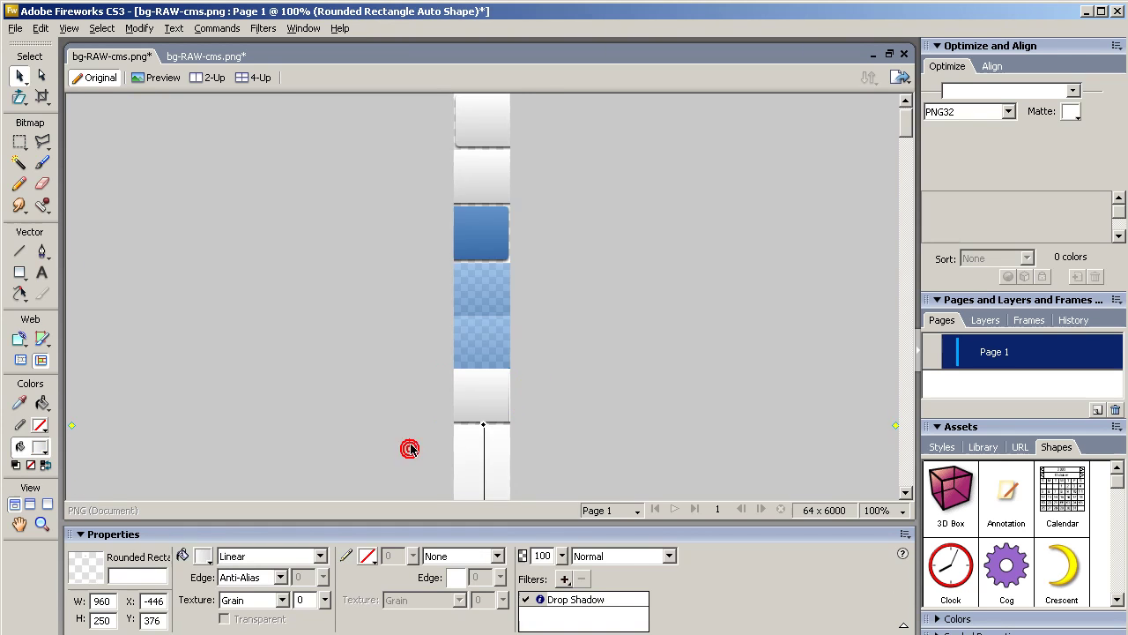
{"action": "scroll", "coordinate": [410, 445], "scroll_direction": "down", "scroll_amount": 5}
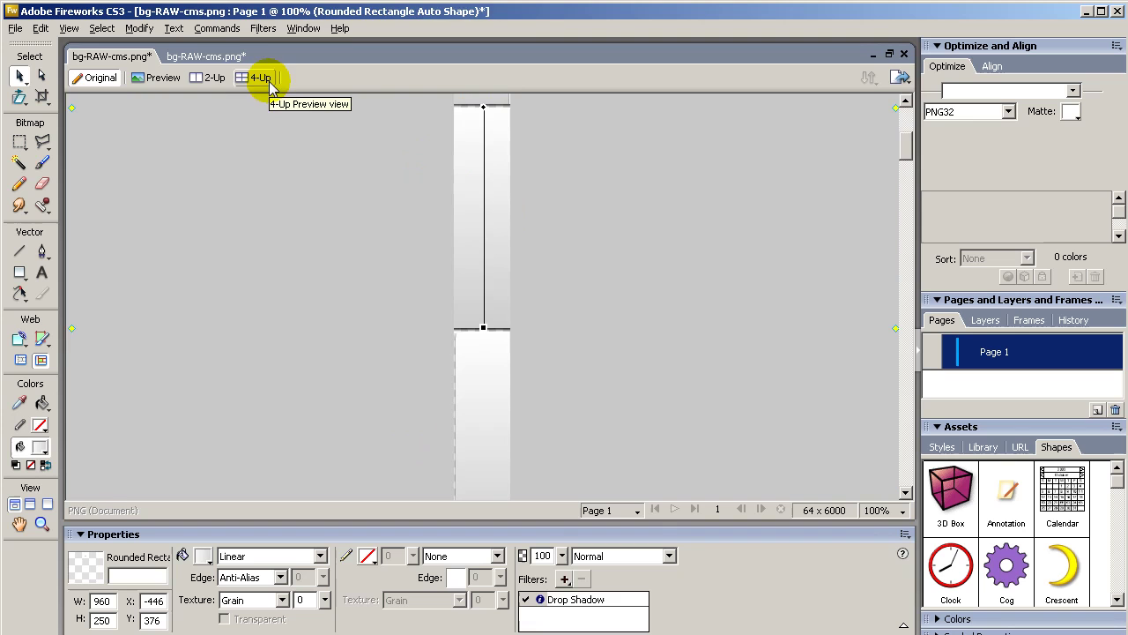
{"action": "left_click", "coordinate": [209, 55]}
{"action": "scroll", "coordinate": [400, 357], "scroll_direction": "down", "scroll_amount": 5}
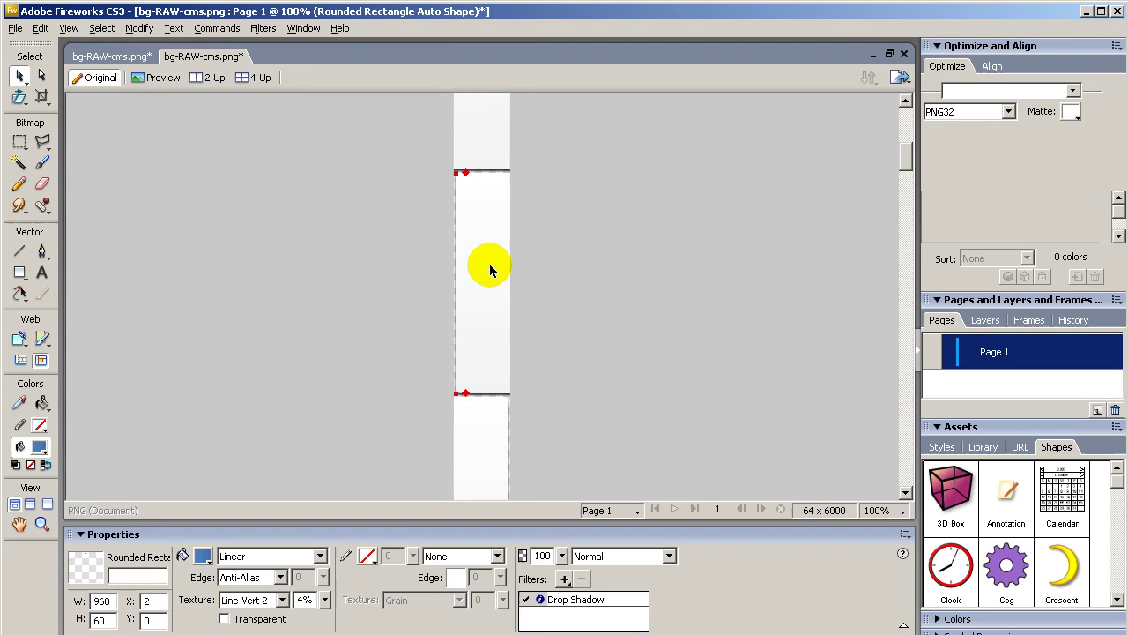
Lighten the white strip's right gradient stop to near-white grey RGB 247, 247, 247.
{"action": "left_click", "coordinate": [112, 60]}
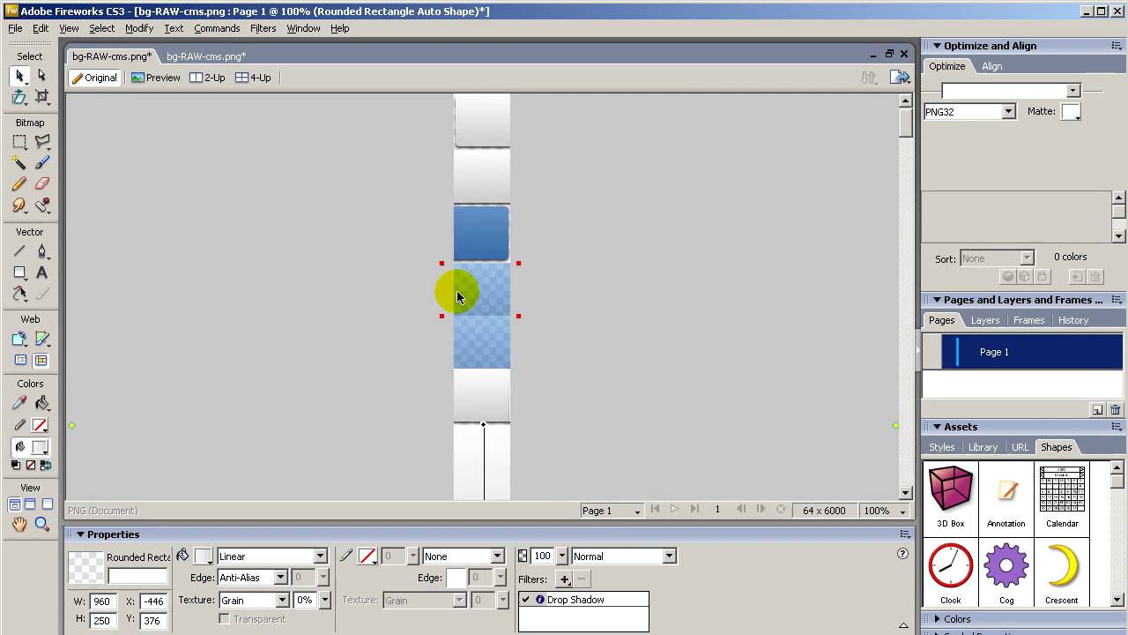
{"action": "scroll", "coordinate": [453, 284], "scroll_direction": "down", "scroll_amount": 4}
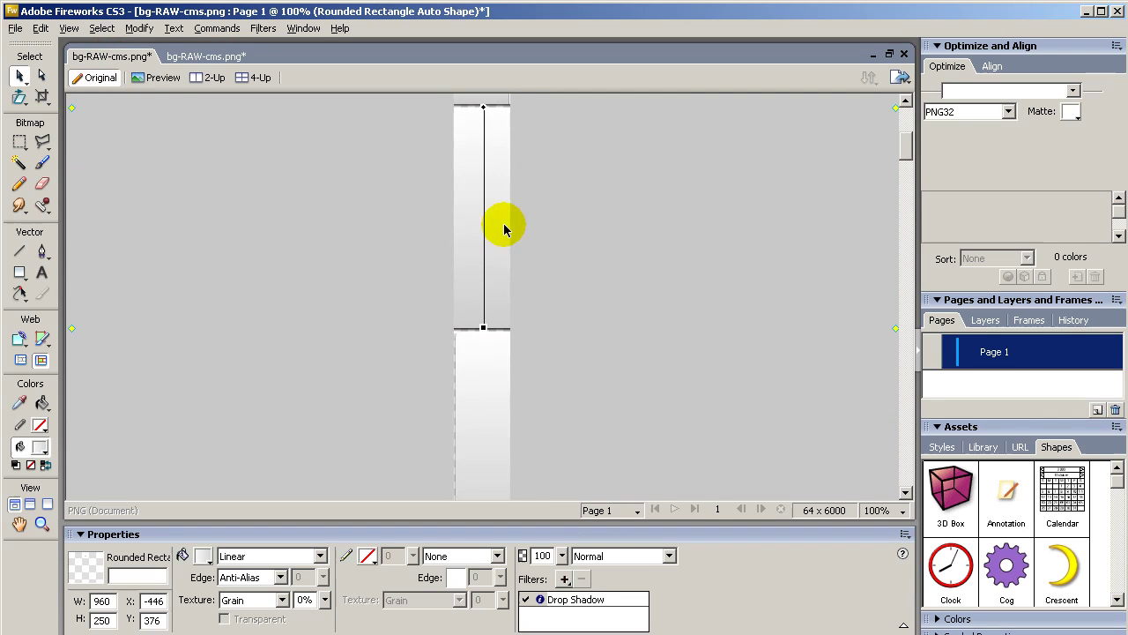
{"action": "left_click", "coordinate": [204, 555]}
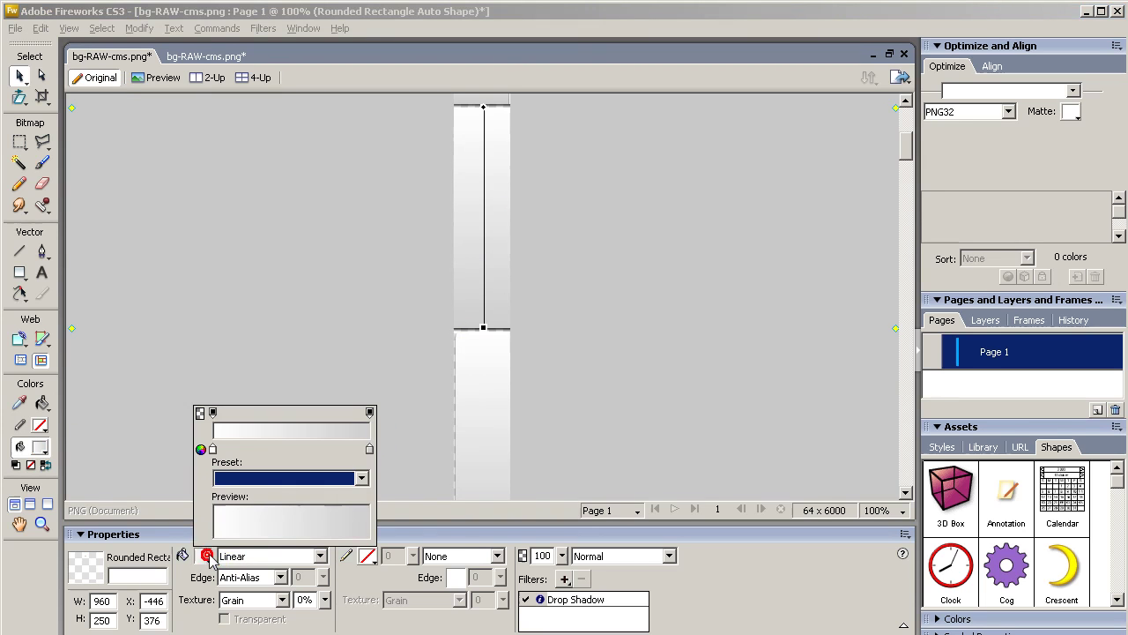
{"action": "left_click", "coordinate": [371, 451]}
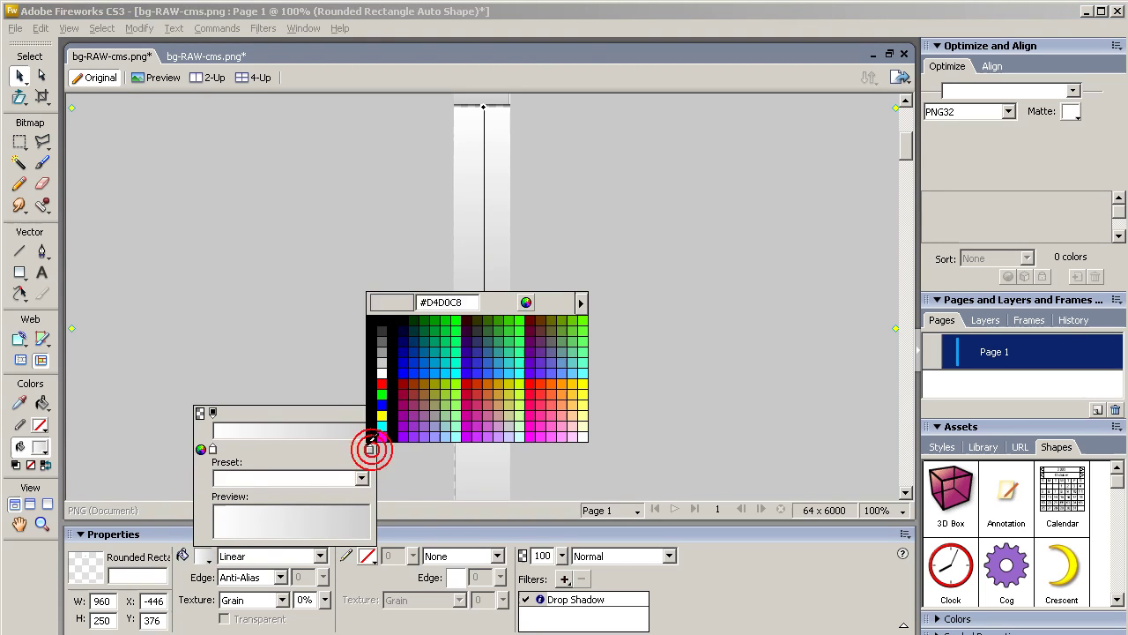
{"action": "left_click", "coordinate": [529, 302]}
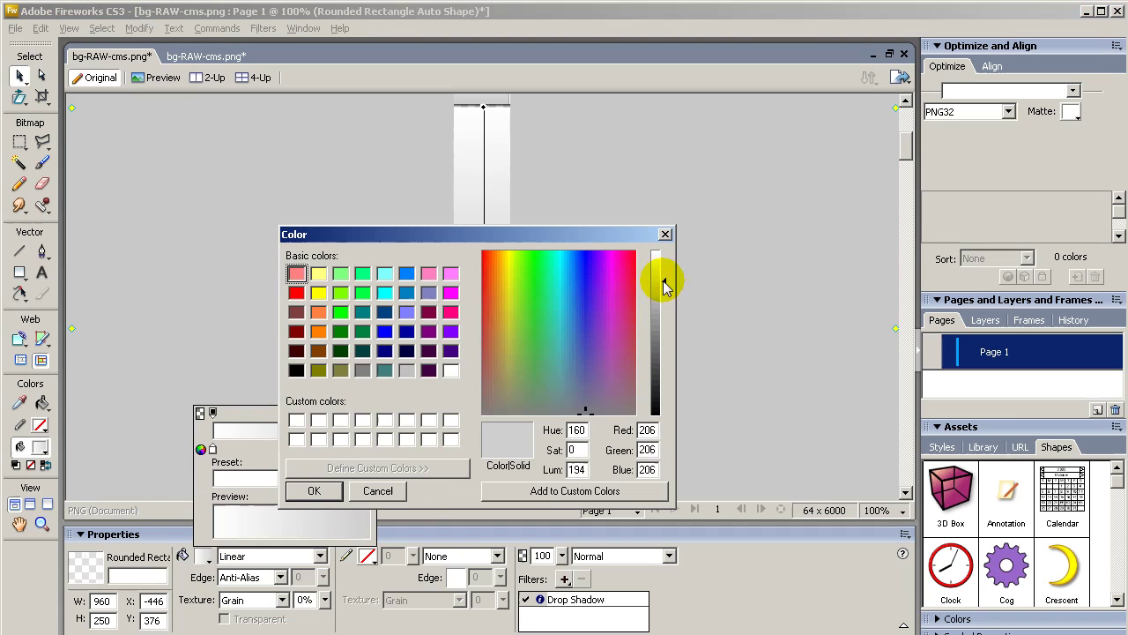
{"action": "left_click_drag", "start_coordinate": [664, 284], "coordinate": [667, 262]}
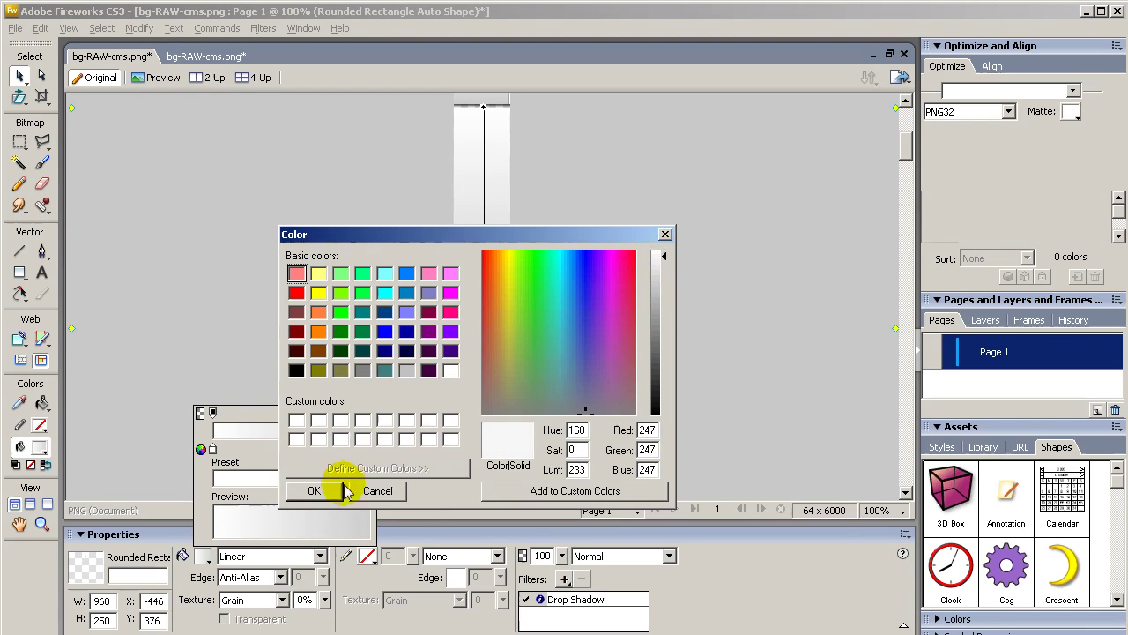
{"action": "left_click", "coordinate": [314, 491]}
{"action": "left_click", "coordinate": [316, 311]}
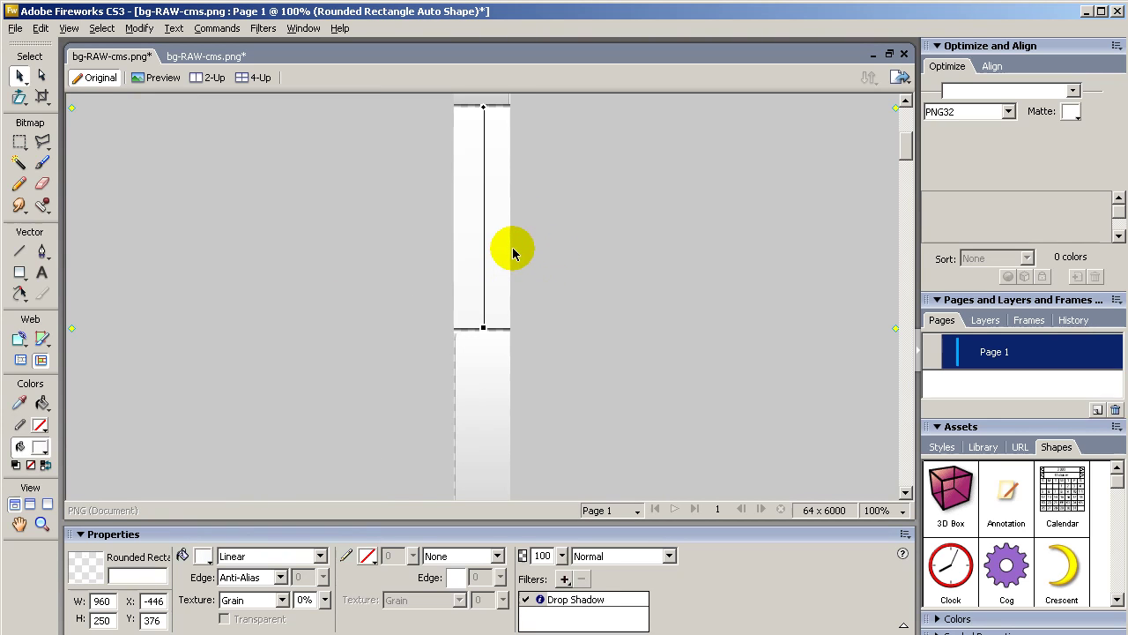
In the other bg-RAW-cms.png document, select the 64 x 4824 crosshatch-textured strip rectangle.
{"action": "scroll", "coordinate": [538, 278], "scroll_direction": "down", "scroll_amount": 5}
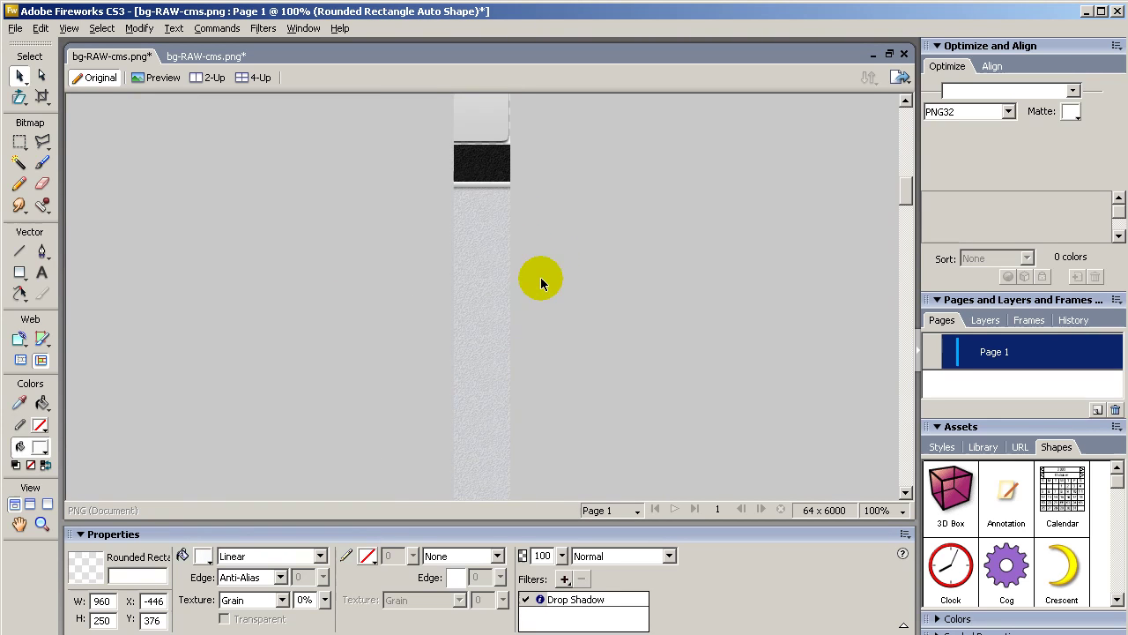
{"action": "left_click", "coordinate": [495, 226]}
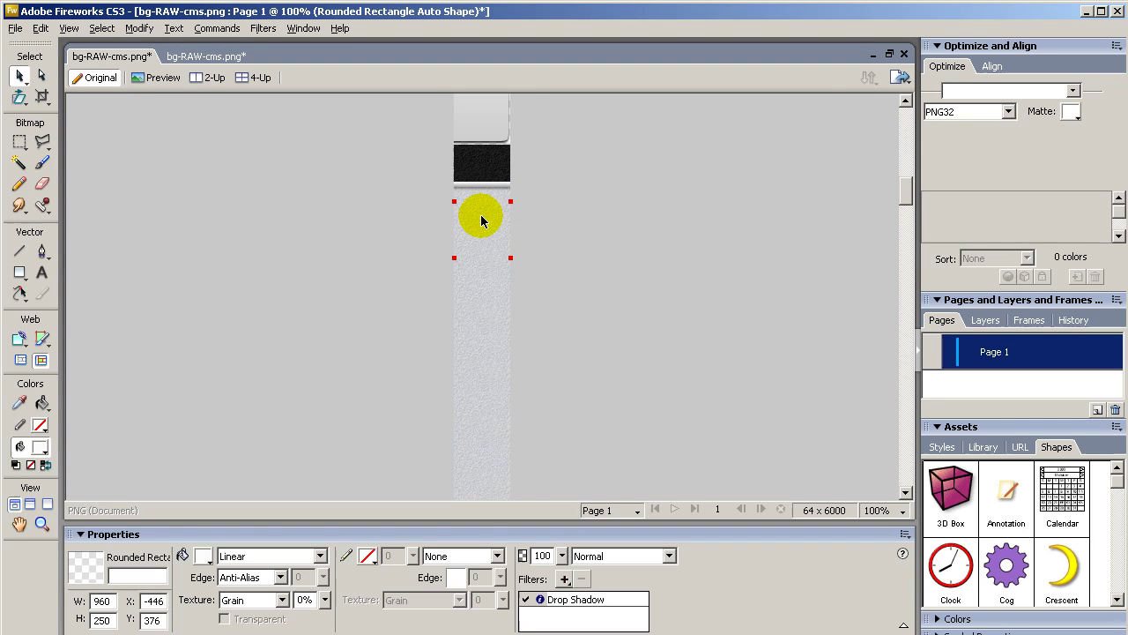
{"action": "left_click", "coordinate": [219, 56]}
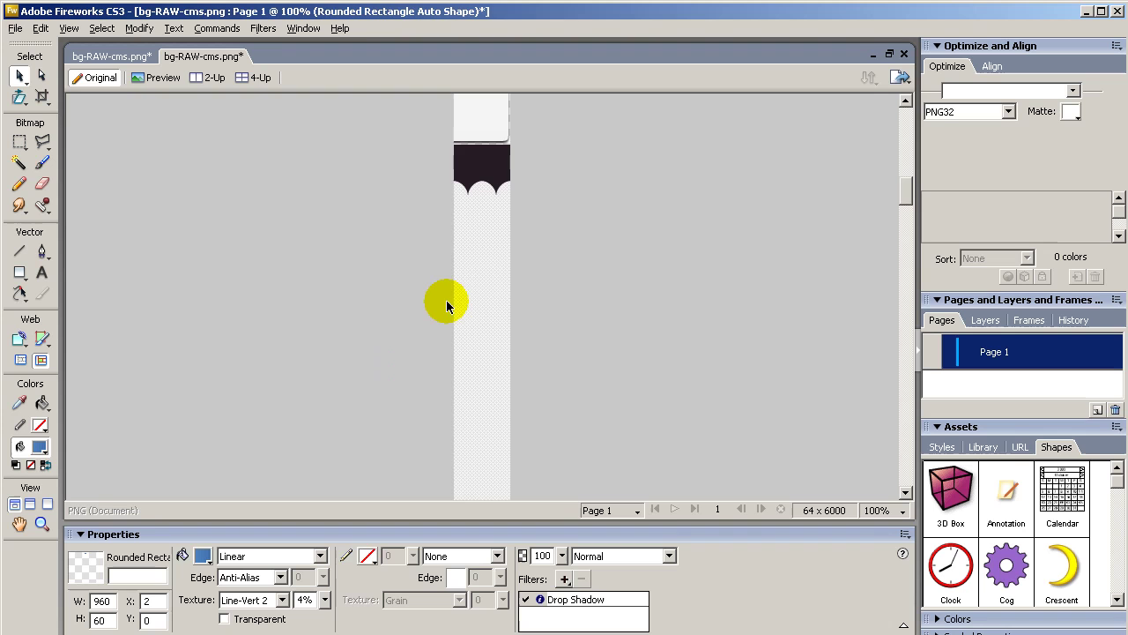
{"action": "left_click", "coordinate": [472, 280]}
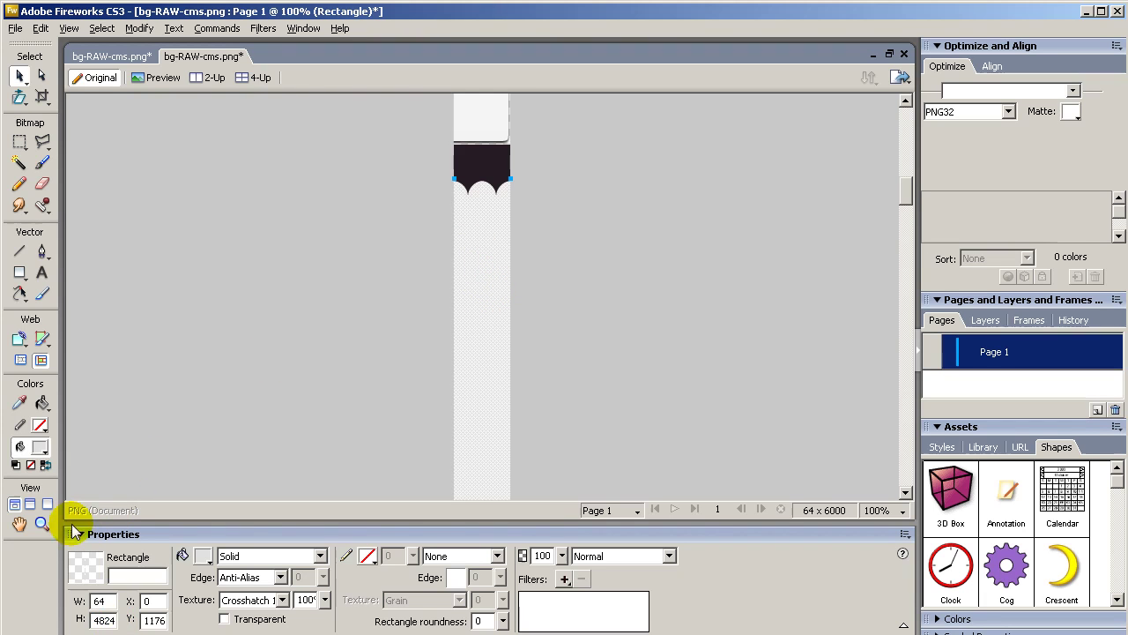
{"action": "left_click", "coordinate": [42, 524]}
{"action": "left_click_drag", "start_coordinate": [434, 162], "coordinate": [476, 208]}
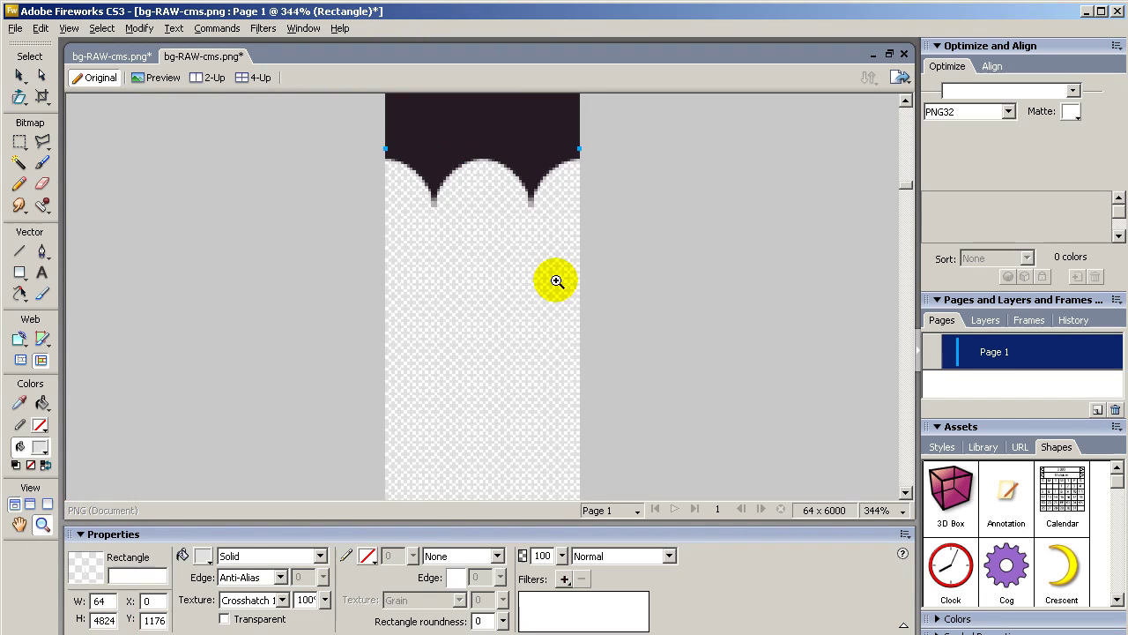
{"action": "left_click", "coordinate": [502, 277]}
{"action": "left_click", "coordinate": [500, 280]}
{"action": "left_click", "coordinate": [496, 321]}
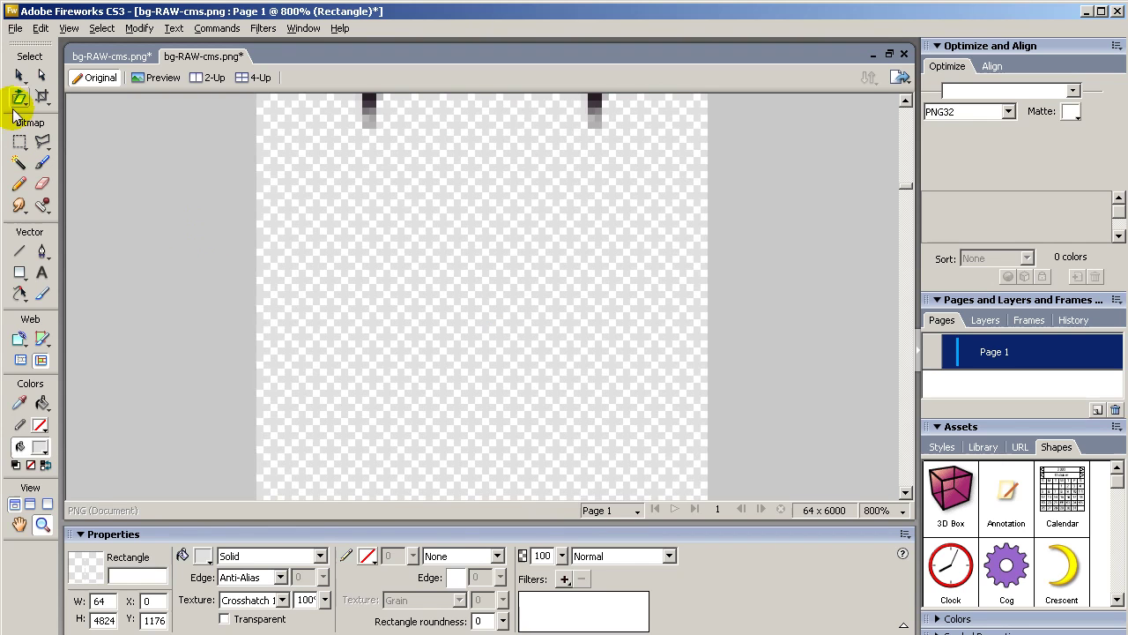
{"action": "left_click", "coordinate": [18, 75]}
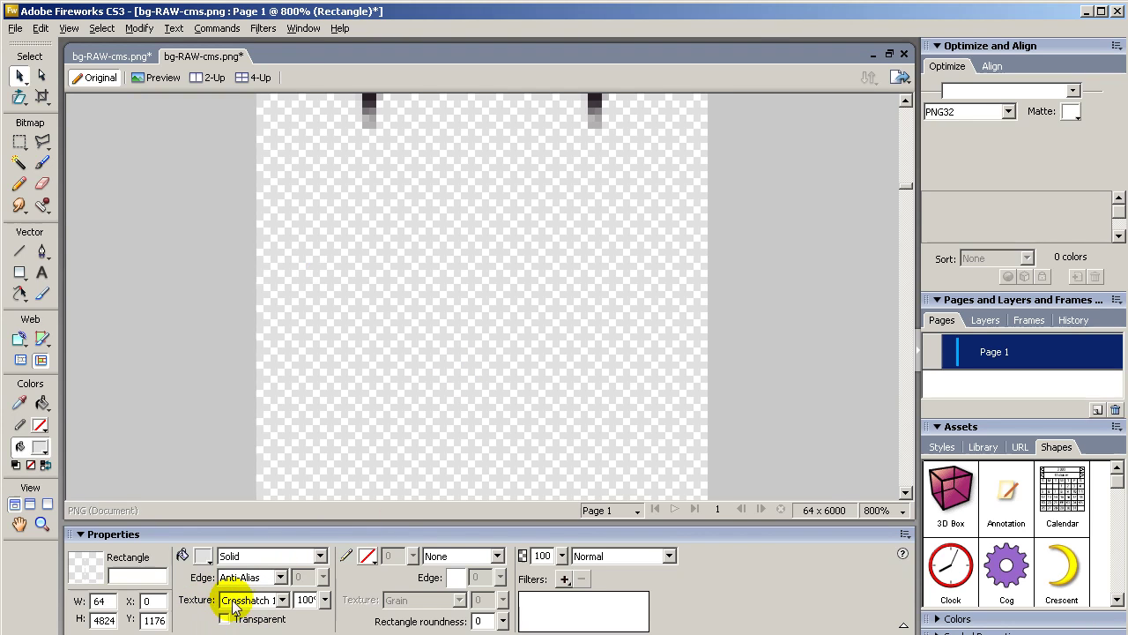
{"action": "left_click", "coordinate": [282, 601]}
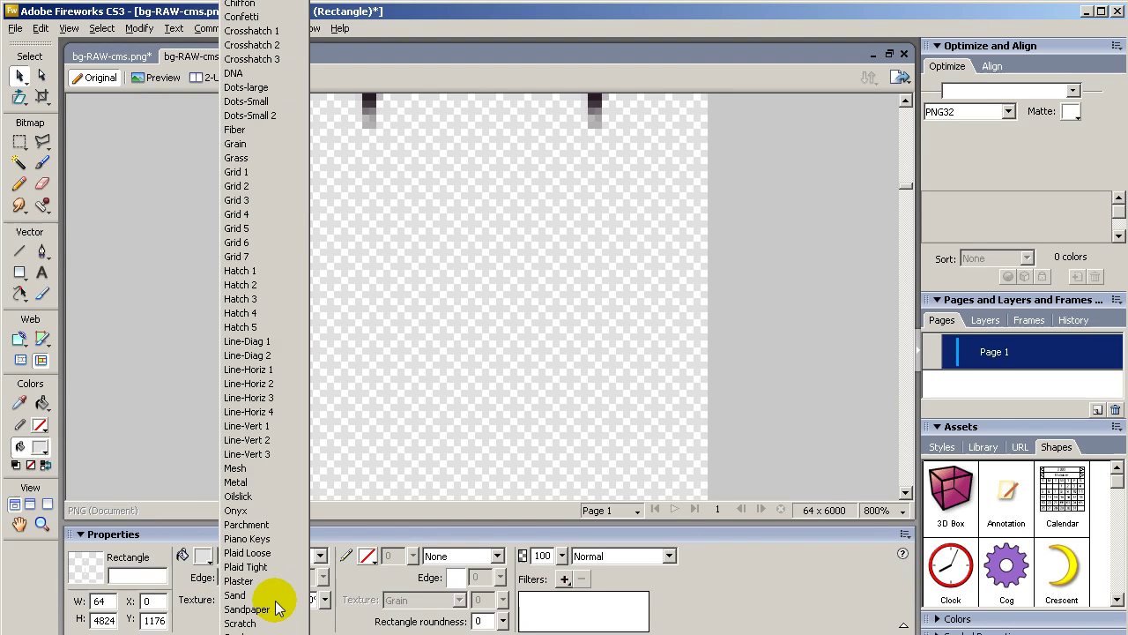
{"action": "left_click", "coordinate": [278, 607]}
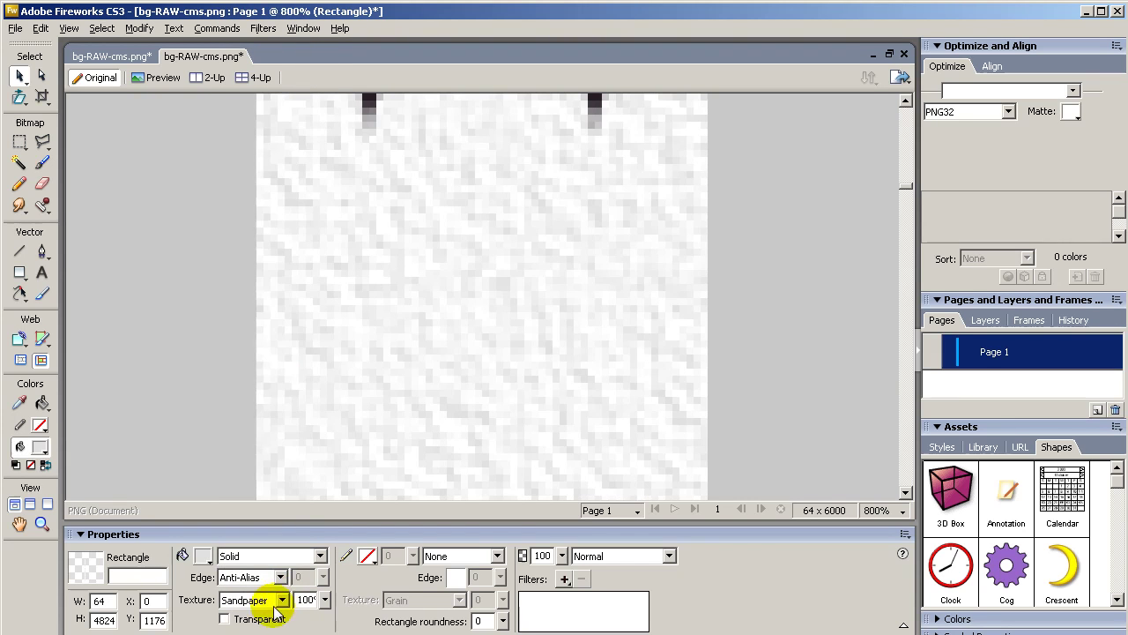
{"action": "left_click", "coordinate": [276, 606]}
{"action": "left_click", "coordinate": [282, 599]}
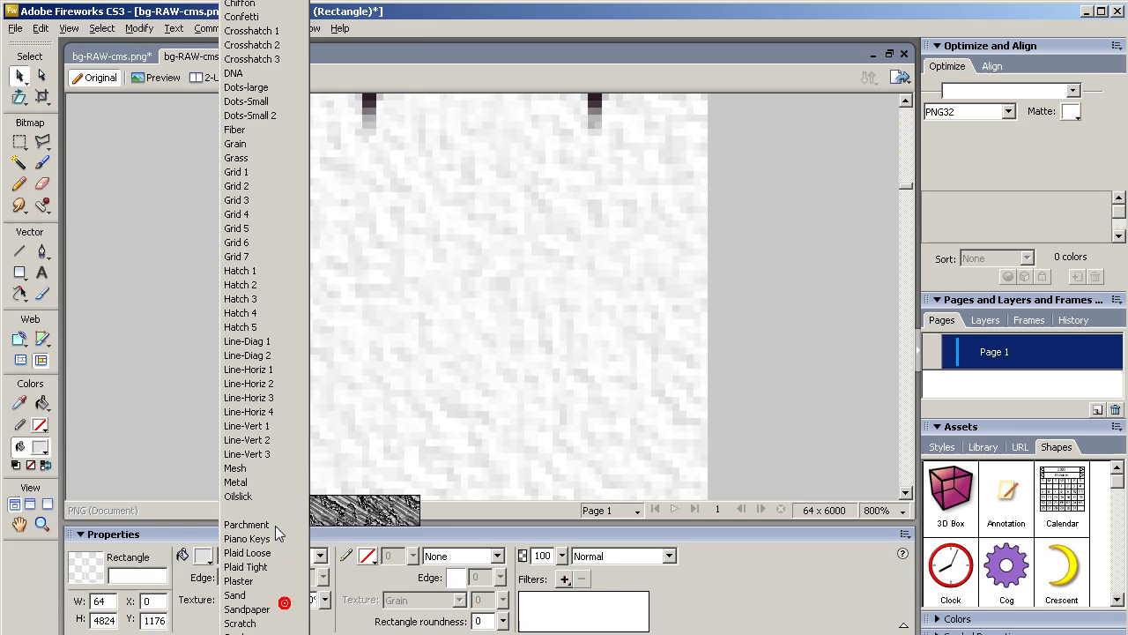
{"action": "left_click", "coordinate": [265, 32]}
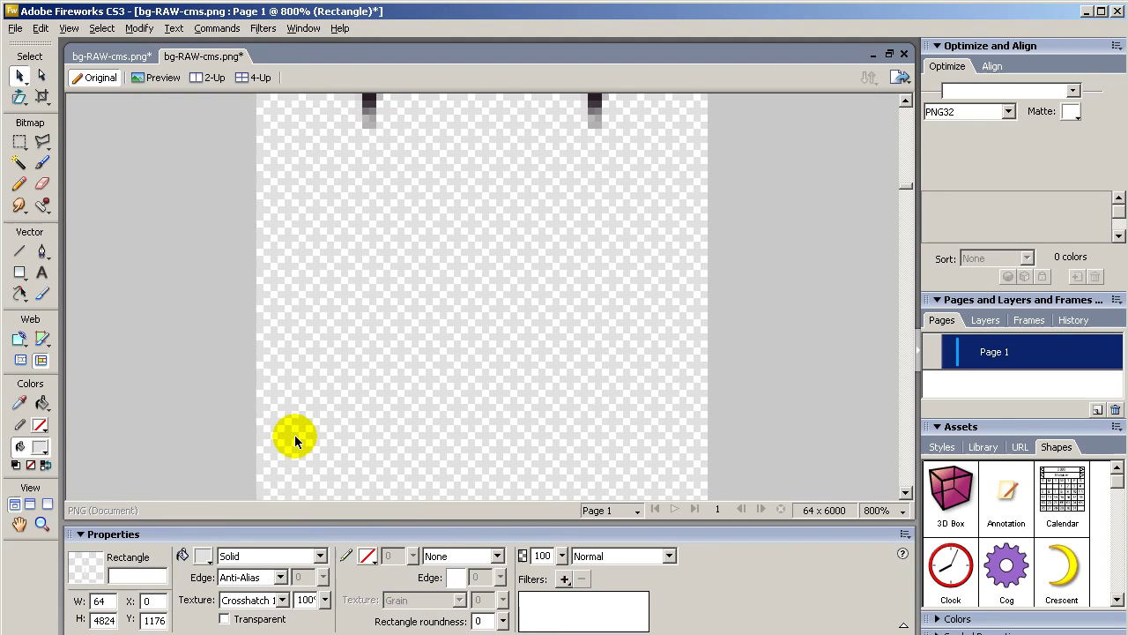
{"action": "left_click", "coordinate": [282, 600]}
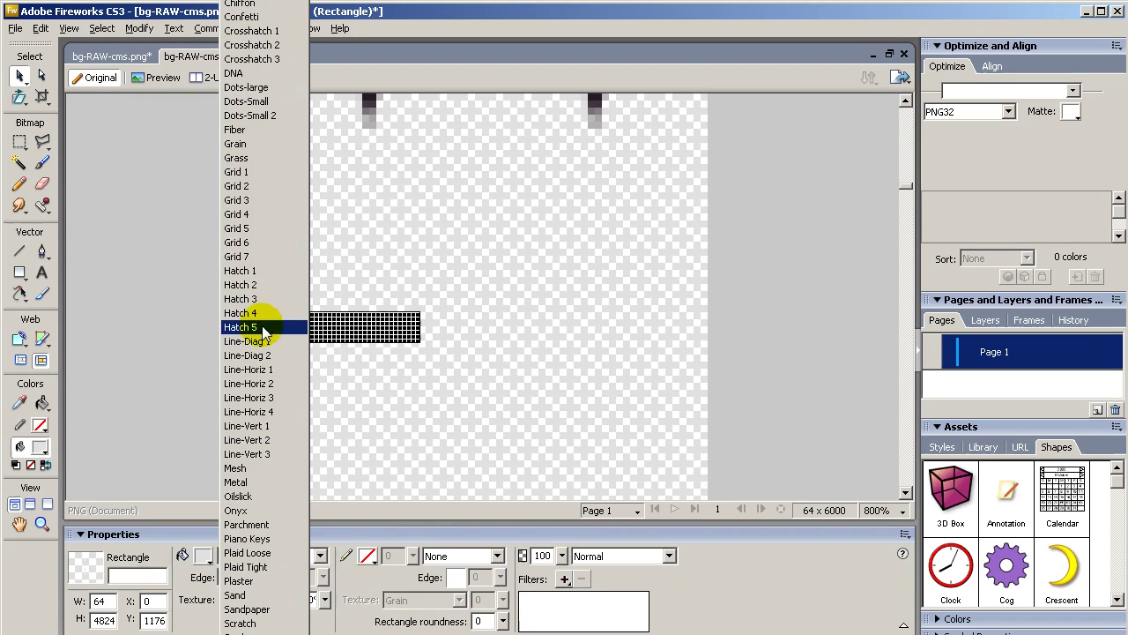
{"action": "left_click", "coordinate": [278, 228]}
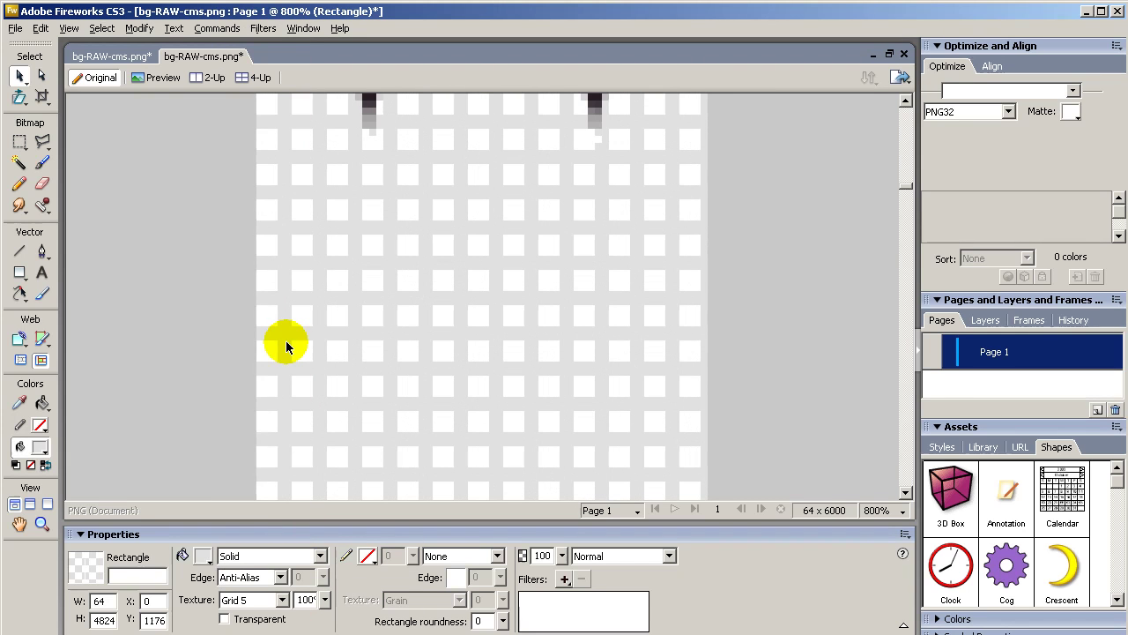
{"action": "left_click", "coordinate": [282, 600]}
{"action": "left_click", "coordinate": [277, 594]}
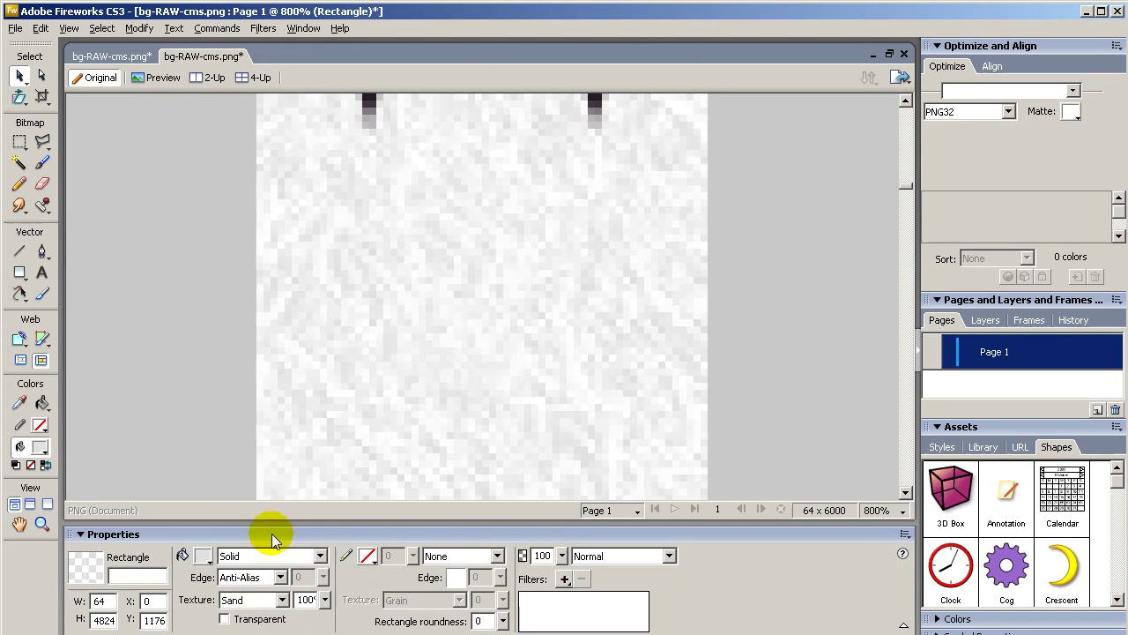
{"action": "left_click", "coordinate": [282, 599]}
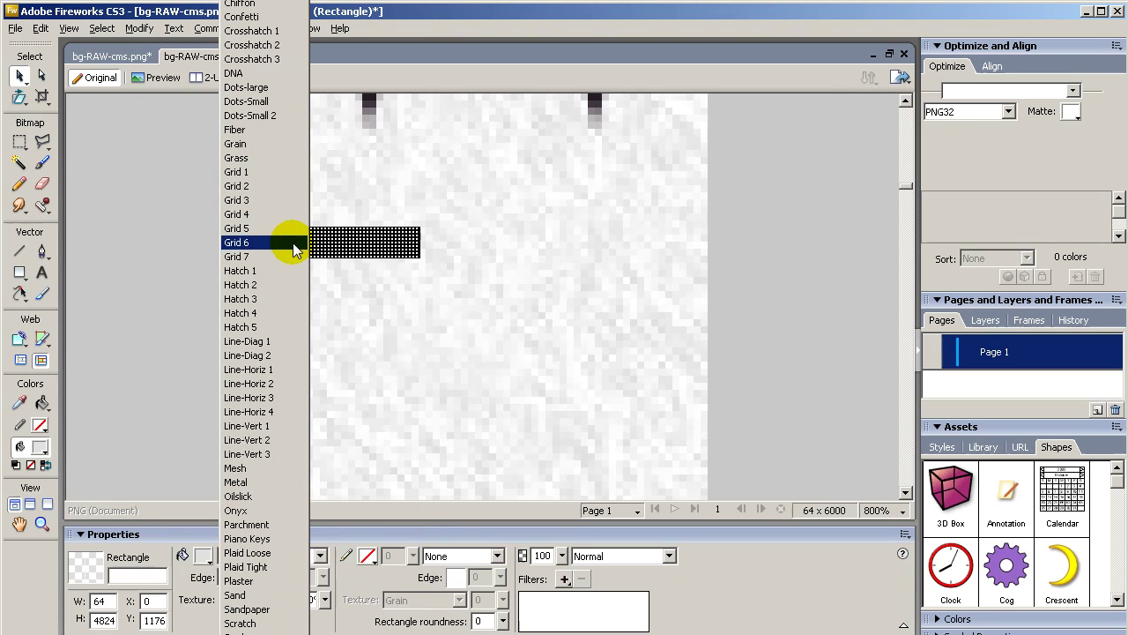
{"action": "left_click", "coordinate": [282, 31]}
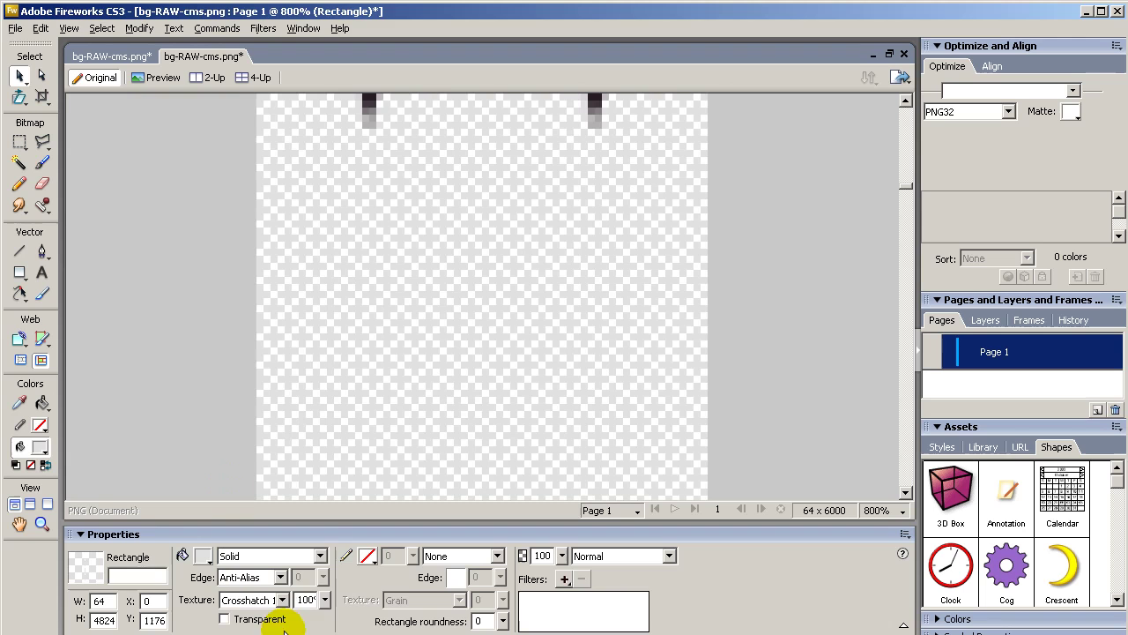
{"action": "left_click_drag", "start_coordinate": [325, 600], "coordinate": [327, 549]}
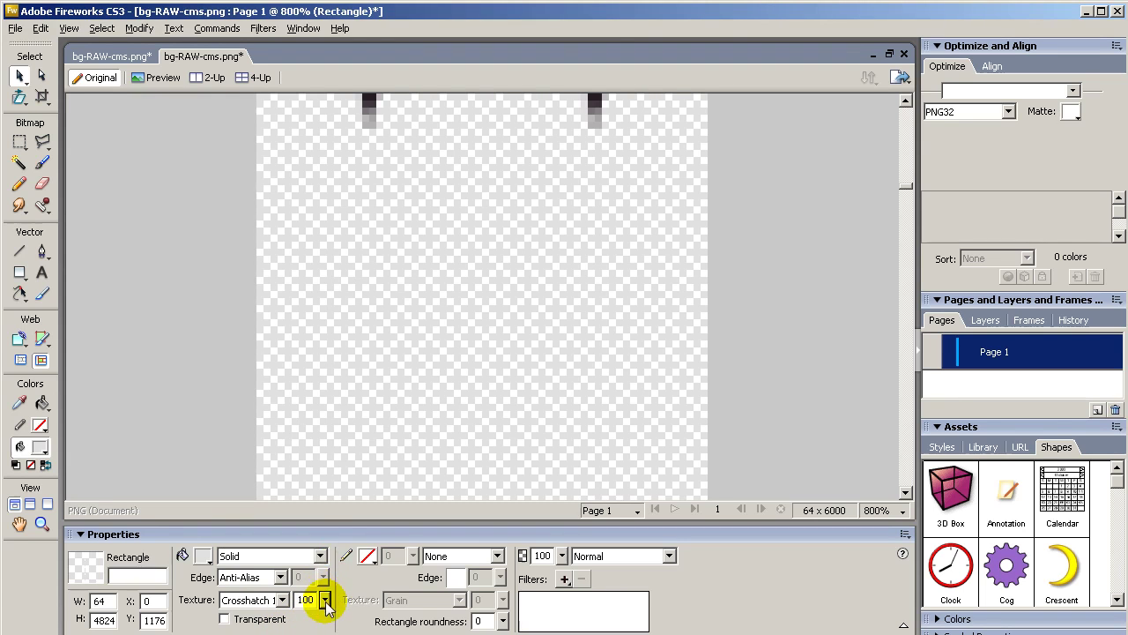
{"action": "left_click_drag", "start_coordinate": [325, 599], "coordinate": [327, 521]}
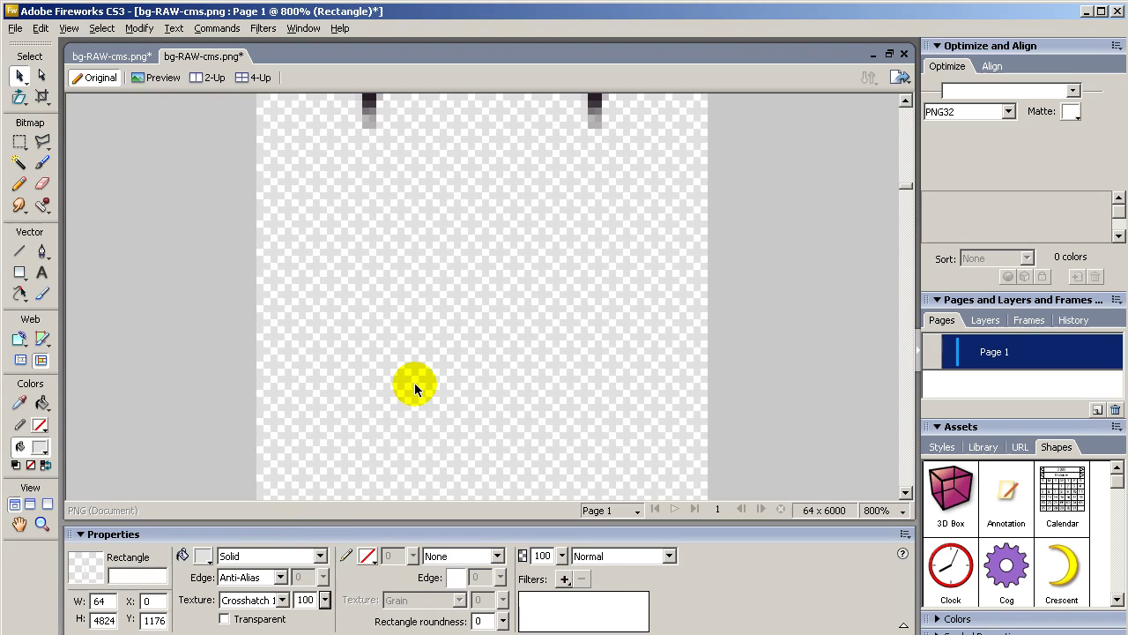
Fit the whole document in view, zoom to 592% on the dark scalloped band, and select it.
{"action": "left_click", "coordinate": [189, 373]}
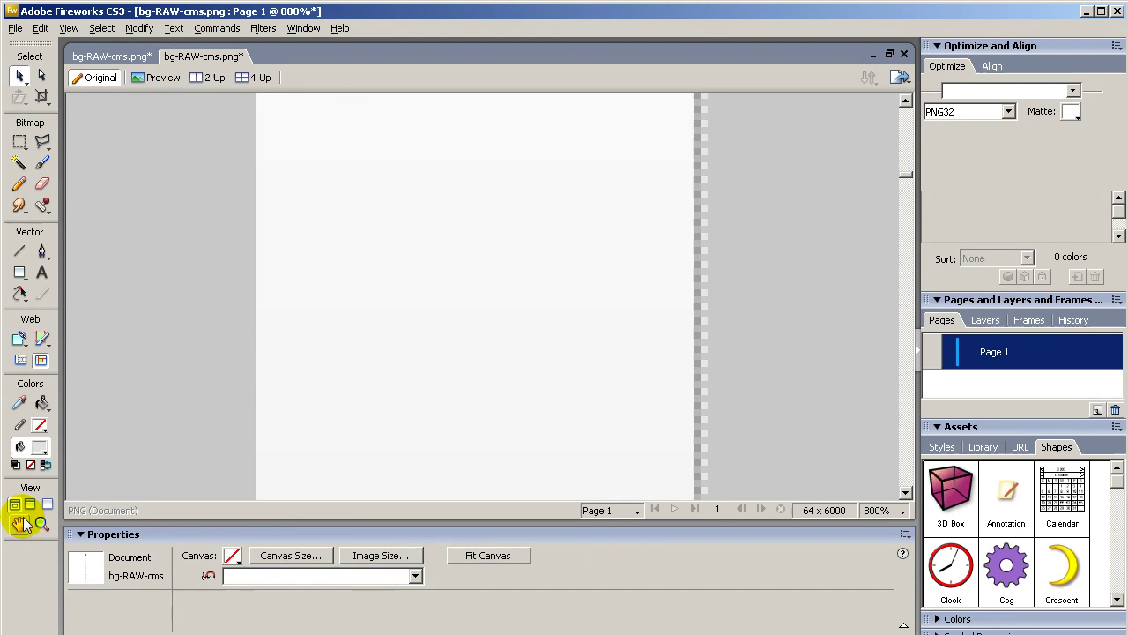
{"action": "left_click", "coordinate": [41, 525]}
{"action": "right_click", "coordinate": [238, 316]}
{"action": "left_click", "coordinate": [291, 391]}
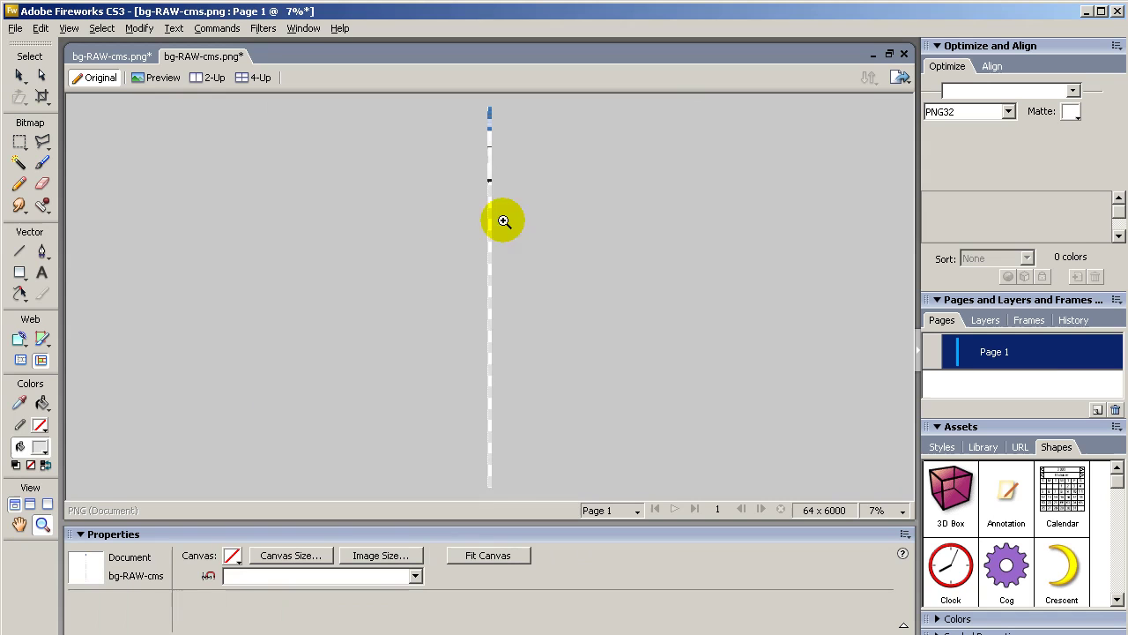
{"action": "left_click_drag", "start_coordinate": [477, 169], "coordinate": [537, 203]}
{"action": "left_click_drag", "start_coordinate": [418, 196], "coordinate": [574, 291]}
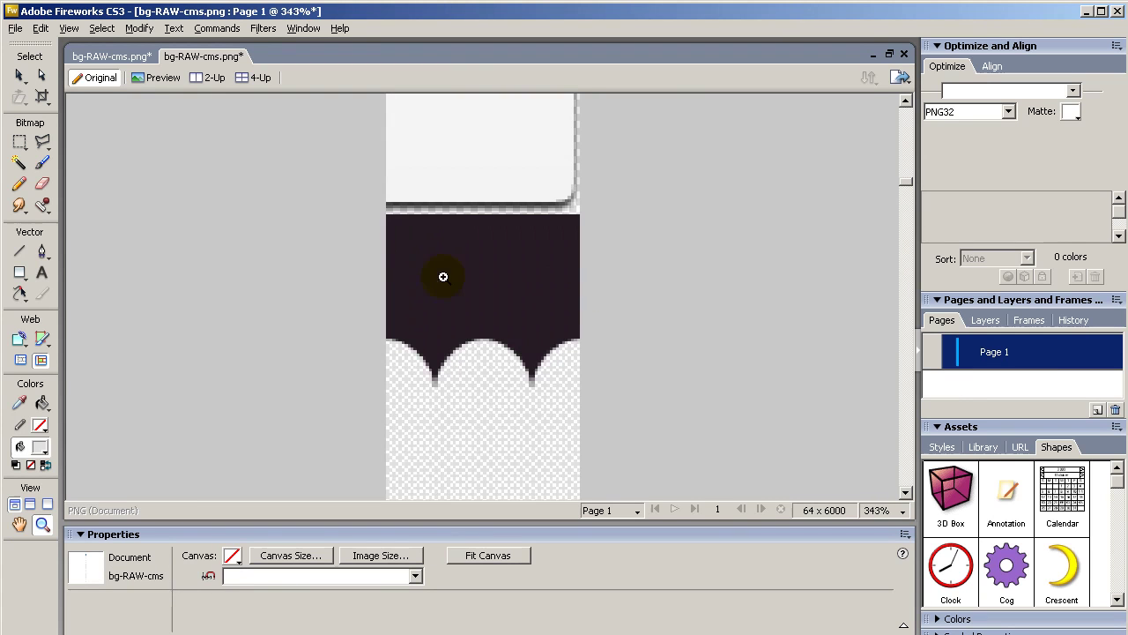
{"action": "left_click_drag", "start_coordinate": [325, 181], "coordinate": [701, 418]}
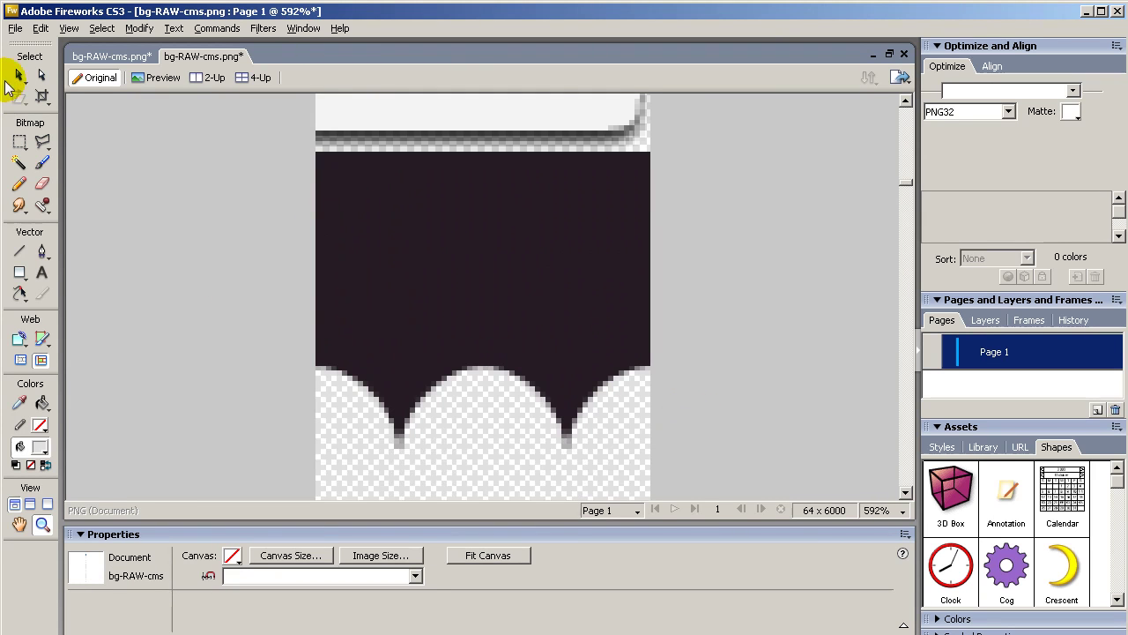
{"action": "left_click", "coordinate": [18, 76]}
{"action": "left_click", "coordinate": [426, 346]}
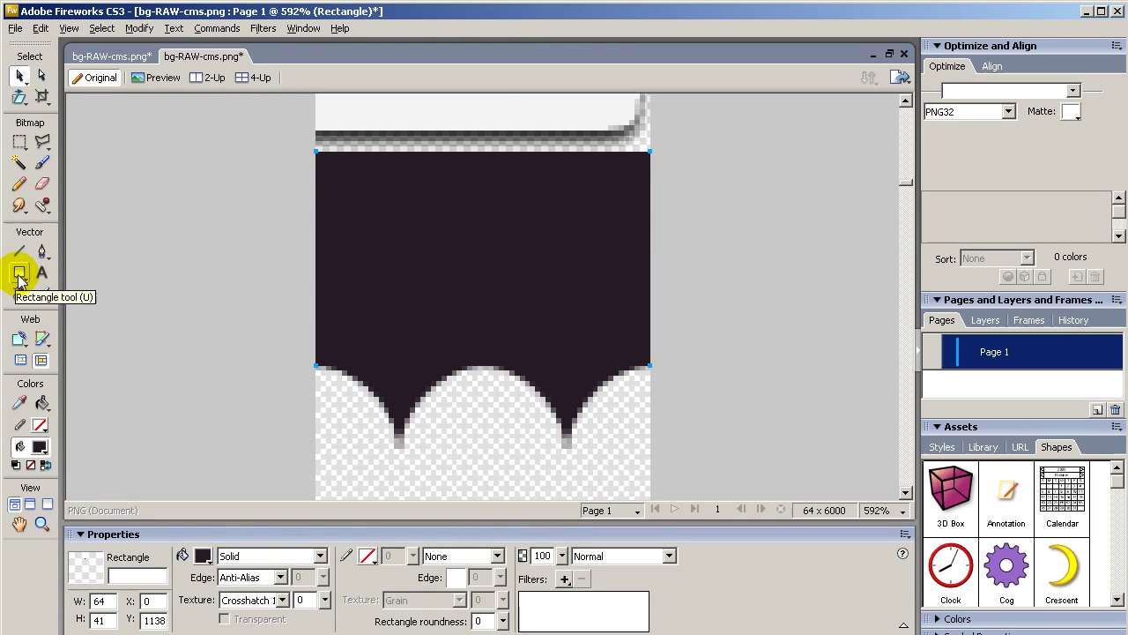
Draw a 34 x 34 Chamfer Rectangle below the band and pull its corners concave into a star.
{"action": "left_click", "coordinate": [21, 278]}
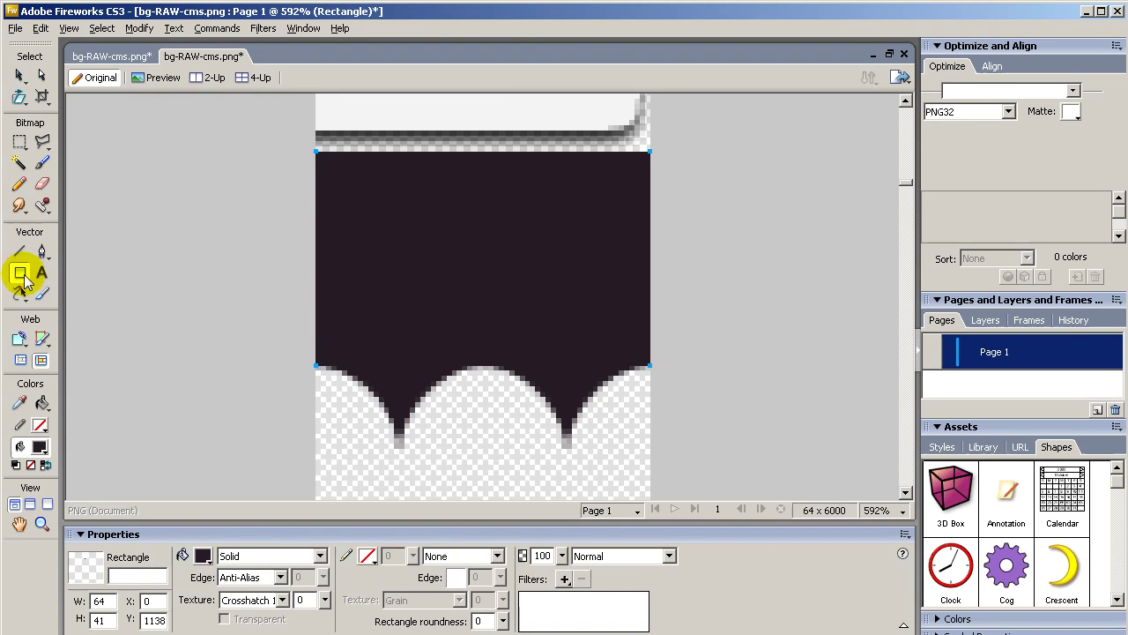
{"action": "left_click_drag", "start_coordinate": [34, 280], "coordinate": [120, 393]}
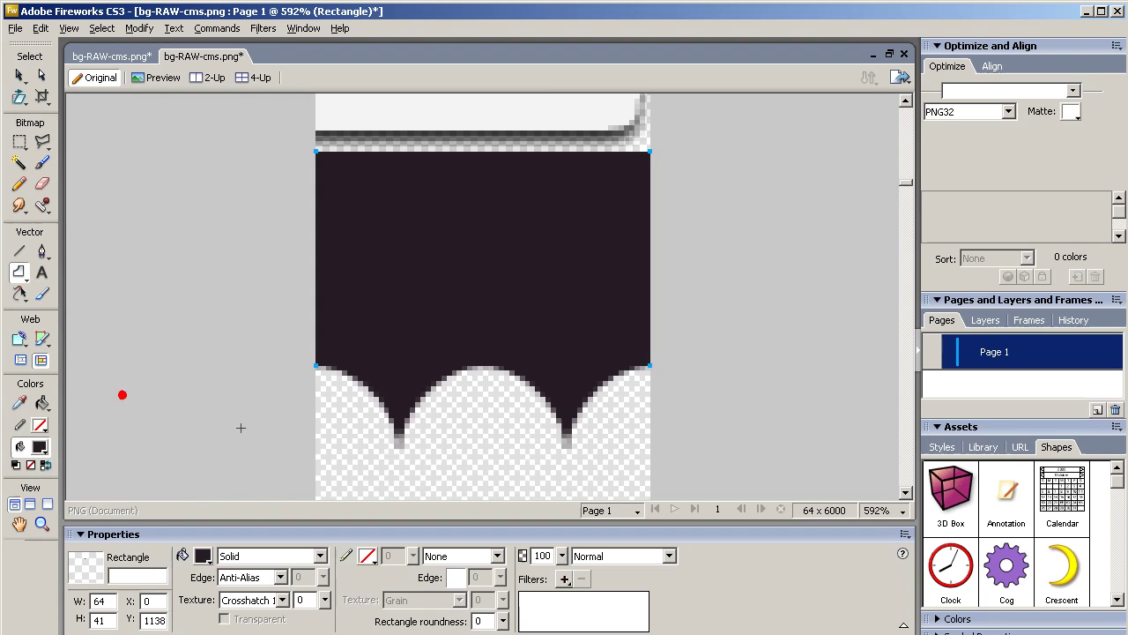
{"action": "scroll", "coordinate": [403, 441], "scroll_direction": "down", "scroll_amount": 5}
{"action": "mouse_move", "coordinate": [382, 250]}
{"action": "left_mouse_down"}
{"action": "mouse_move", "coordinate": [438, 338]}
{"action": "mouse_move", "coordinate": [579, 390]}
{"action": "mouse_move", "coordinate": [559, 430]}
{"action": "left_mouse_up"}
{"action": "key", "text": "v"}
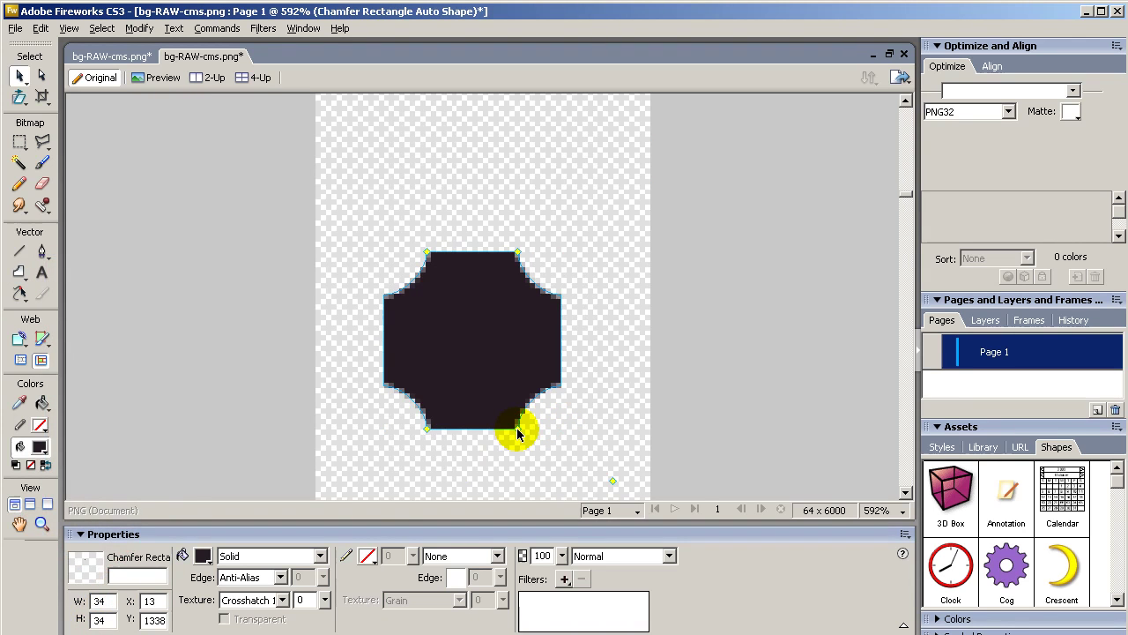
{"action": "left_click_drag", "start_coordinate": [516, 432], "coordinate": [467, 434]}
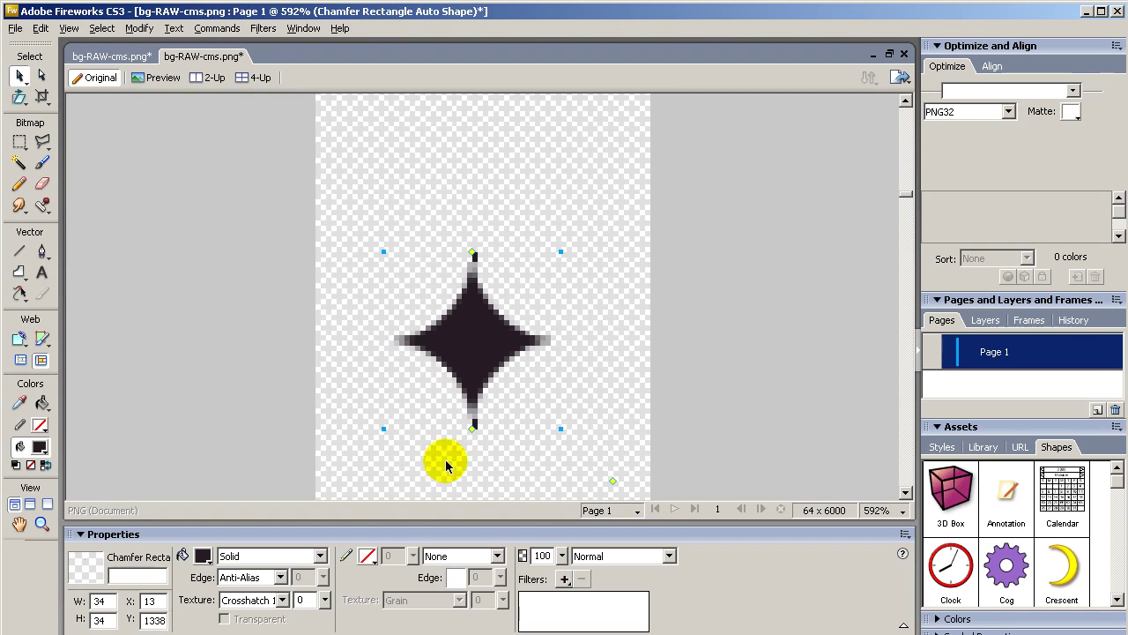
{"action": "left_click", "coordinate": [482, 431]}
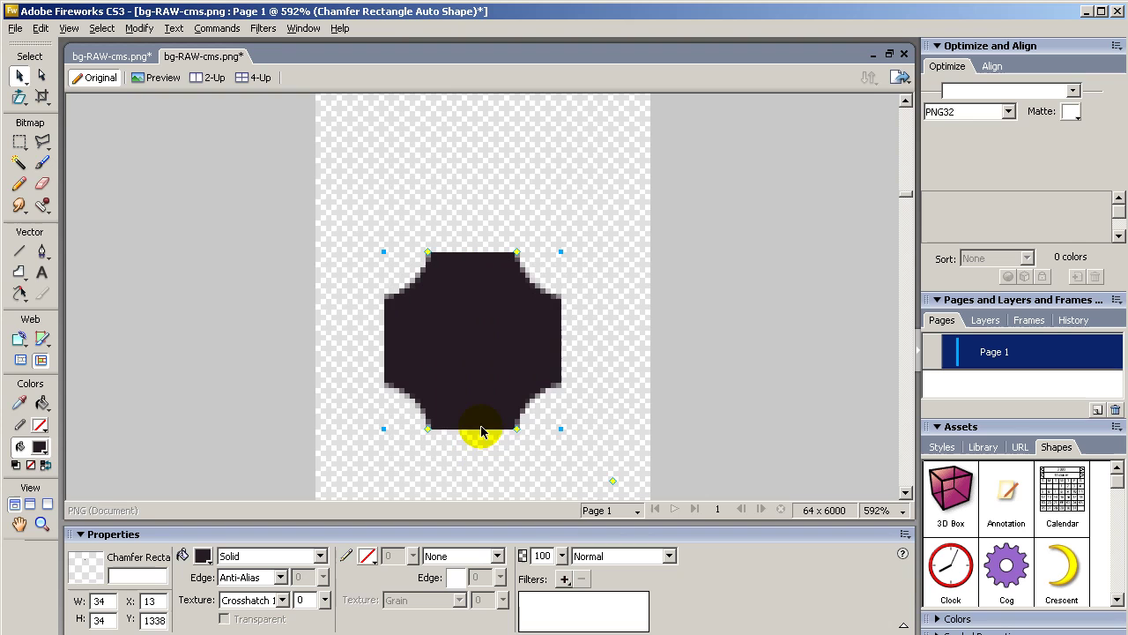
{"action": "left_click_drag", "start_coordinate": [511, 429], "coordinate": [474, 441]}
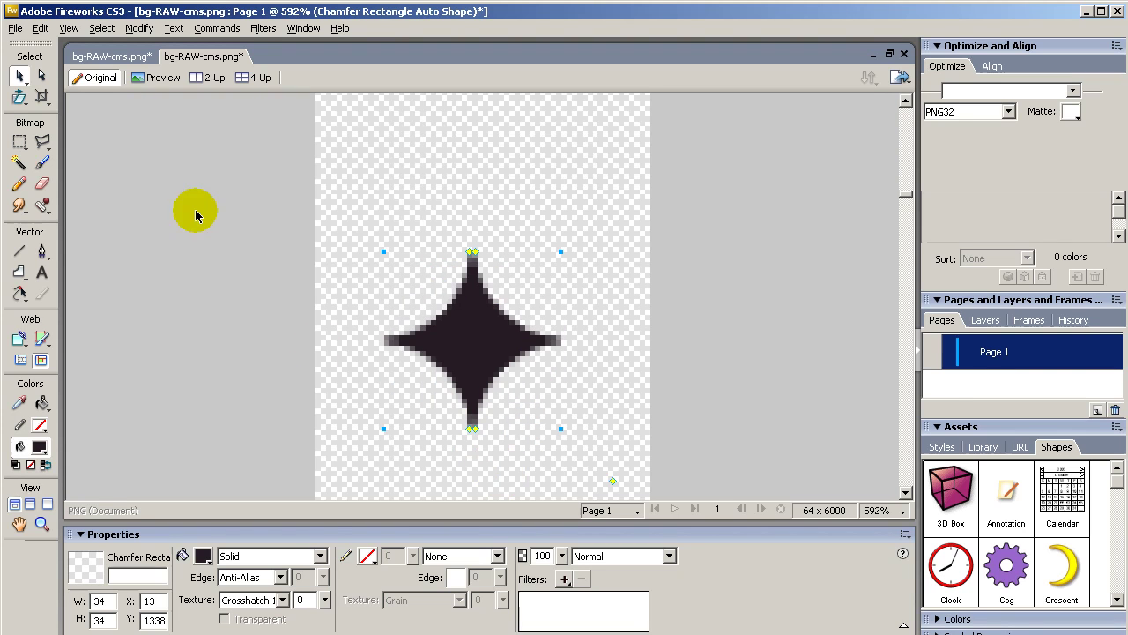
{"action": "left_click", "coordinate": [177, 220]}
Move the dark star up just below the scalloped band at the canvas's left edge.
{"action": "left_click_drag", "start_coordinate": [483, 370], "coordinate": [455, 247]}
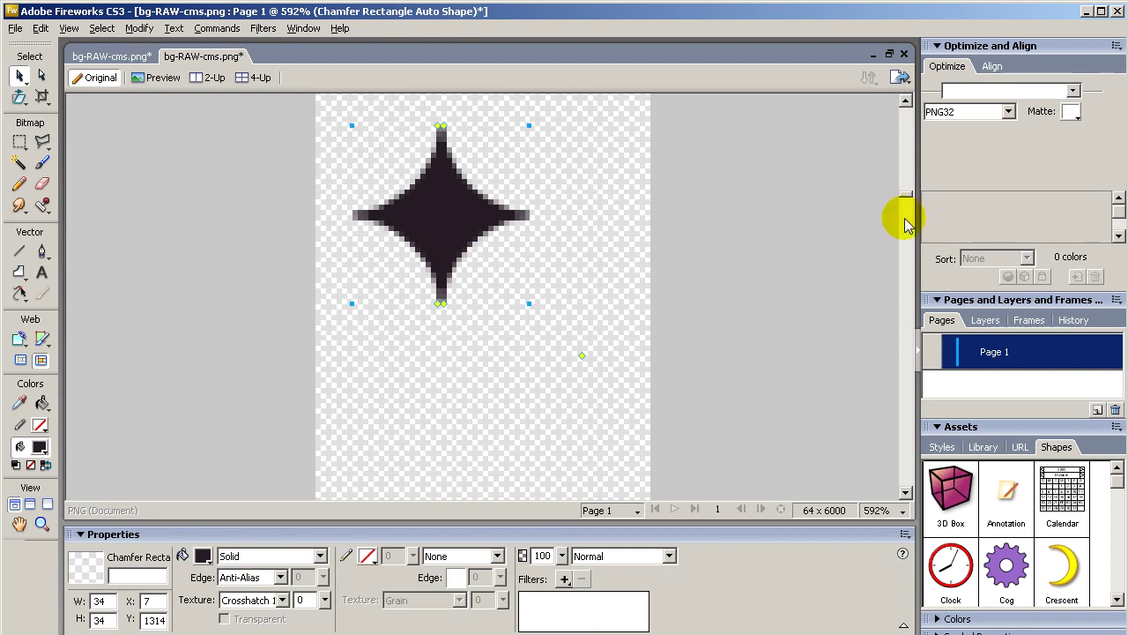
{"action": "left_click", "coordinate": [904, 100]}
{"action": "left_click_drag", "start_coordinate": [446, 499], "coordinate": [425, 176]}
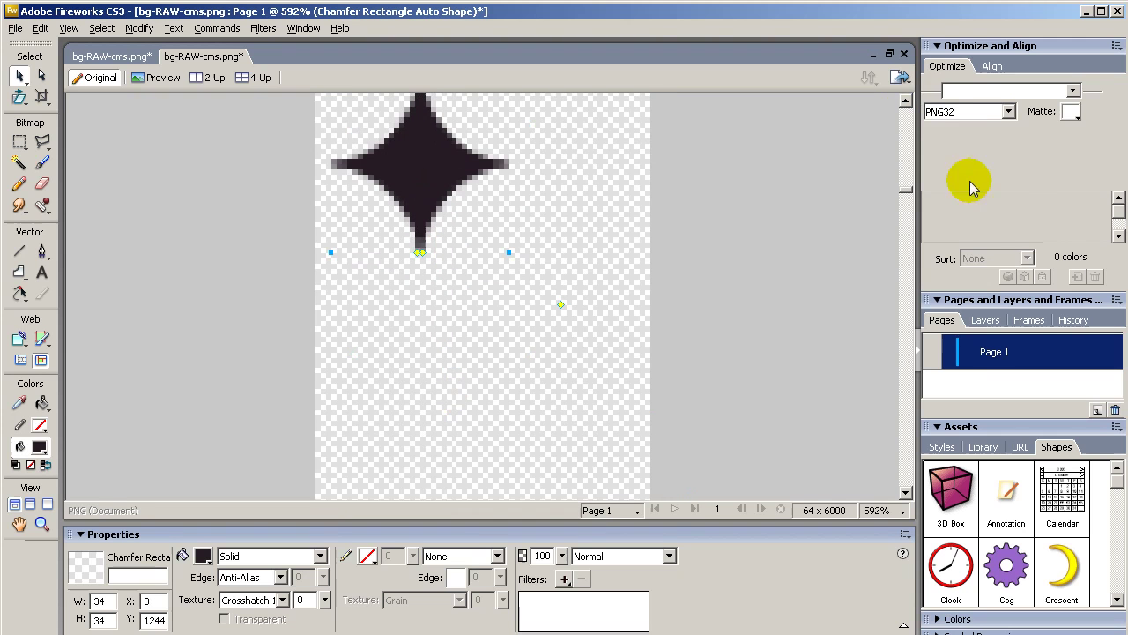
{"action": "scroll", "coordinate": [908, 196], "scroll_direction": "up", "scroll_amount": 5}
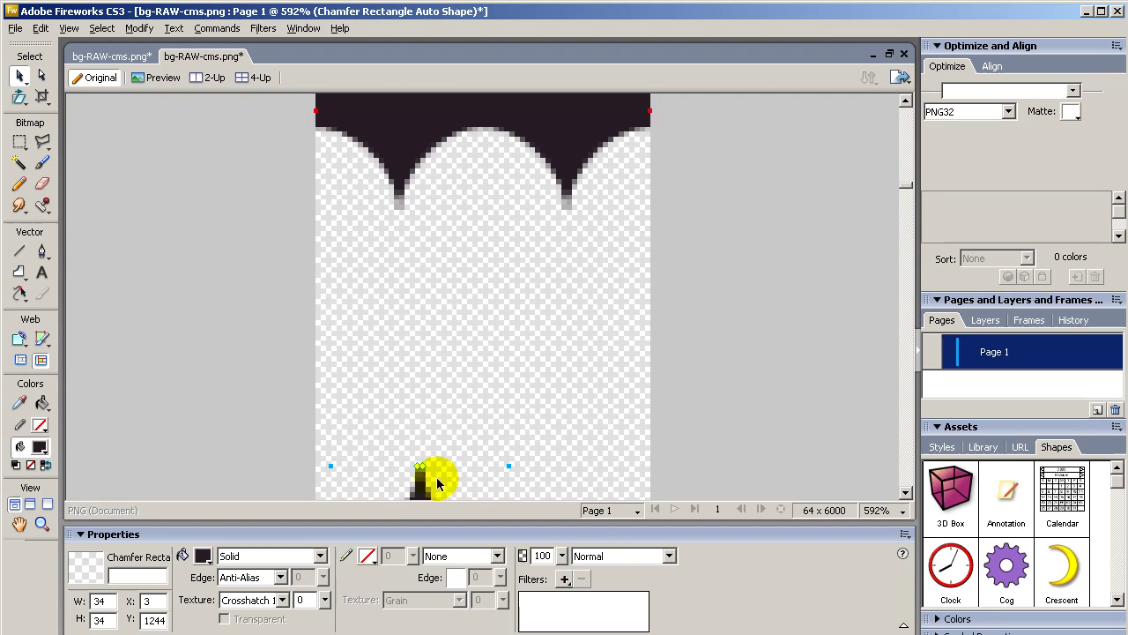
{"action": "left_click_drag", "start_coordinate": [417, 498], "coordinate": [588, 359]}
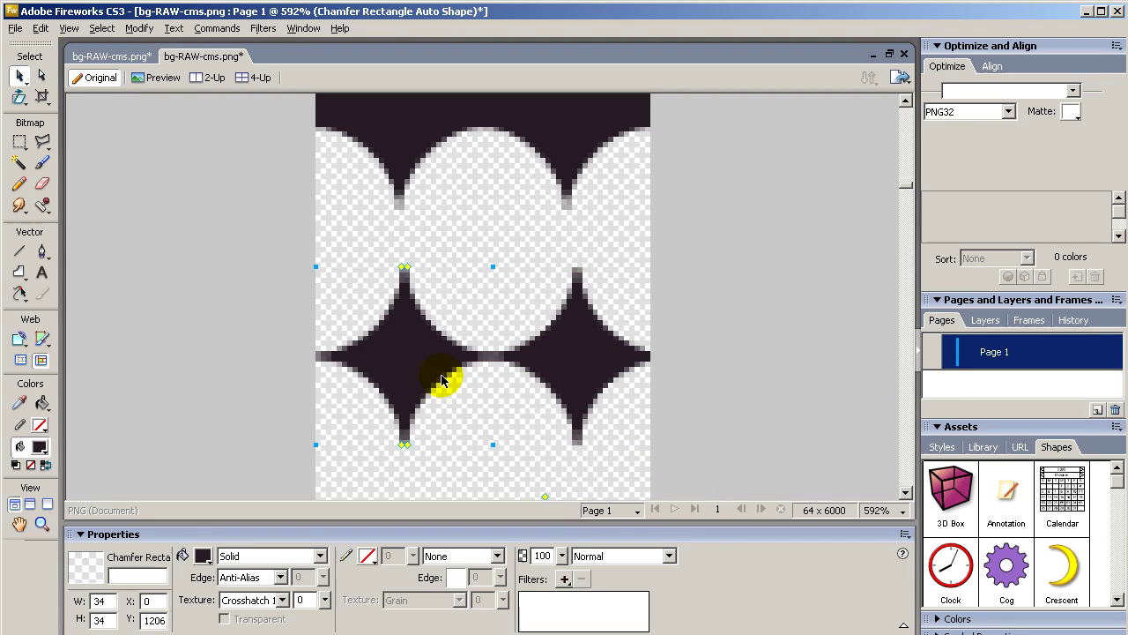
Nudge the two stars so their tips meet, with the second at X 30, Y 1206.
{"action": "key", "text": "Left"}
{"action": "key", "text": "Left"}
{"action": "key", "text": "Left"}
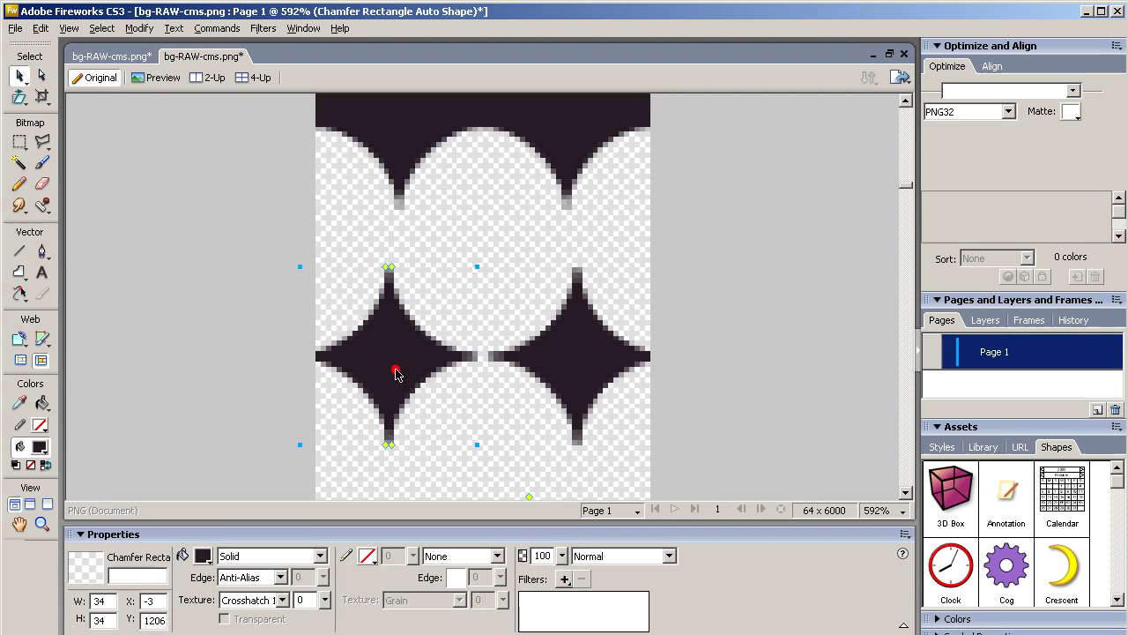
{"action": "left_click_drag", "start_coordinate": [396, 373], "coordinate": [396, 374]}
{"action": "key", "text": "Up"}
{"action": "key", "text": "Right"}
{"action": "key", "text": "Right"}
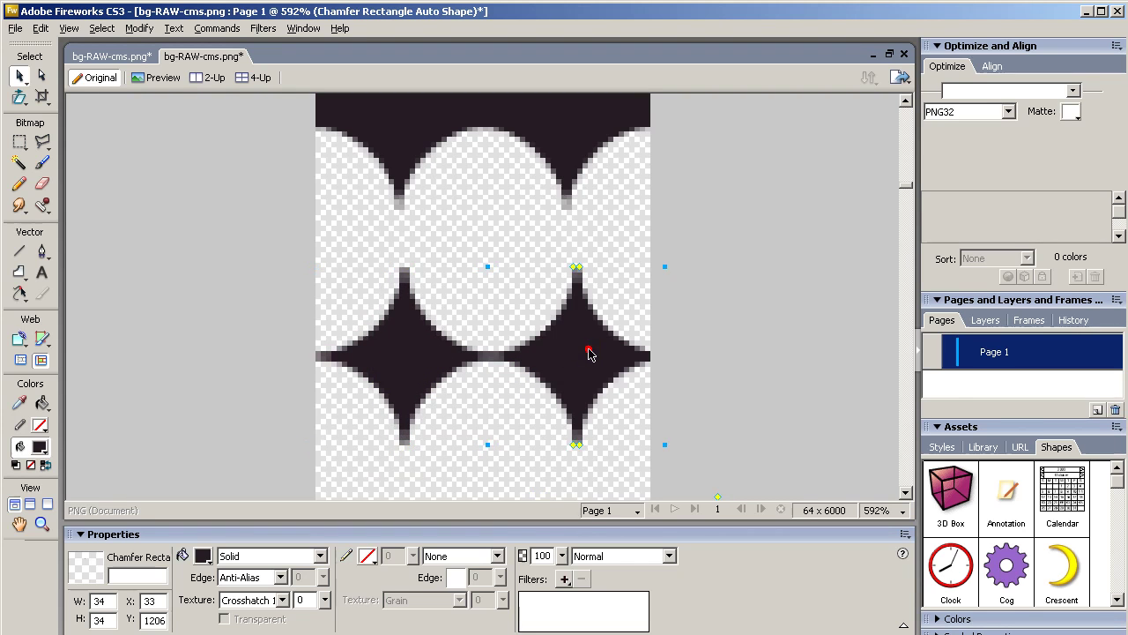
{"action": "key", "text": "Left"}
{"action": "key", "text": "Left"}
{"action": "key", "text": "Left"}
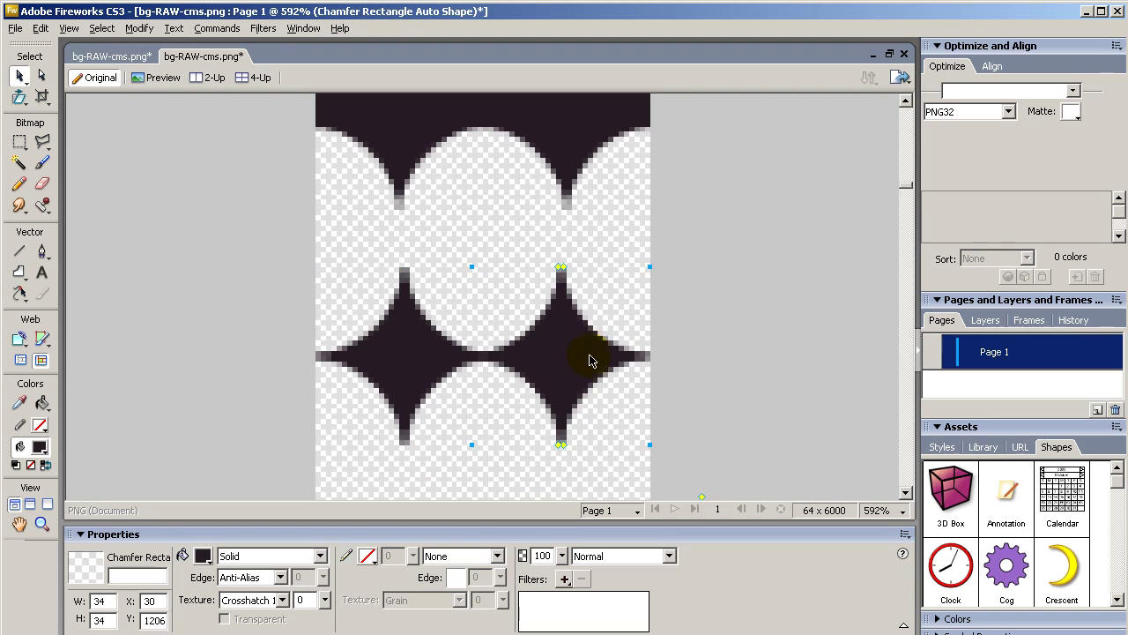
Draw a trial dark rectangle between the band and the stars, then nudge it up three pixels.
{"action": "left_click", "coordinate": [19, 270]}
{"action": "left_click", "coordinate": [68, 291]}
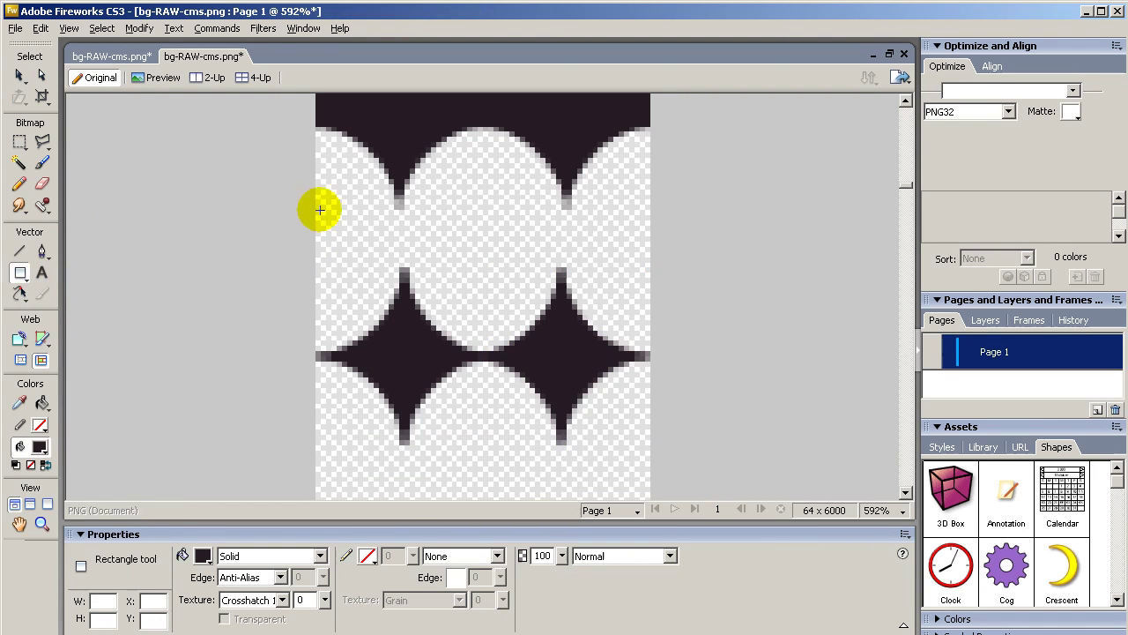
{"action": "left_click_drag", "start_coordinate": [315, 194], "coordinate": [654, 361]}
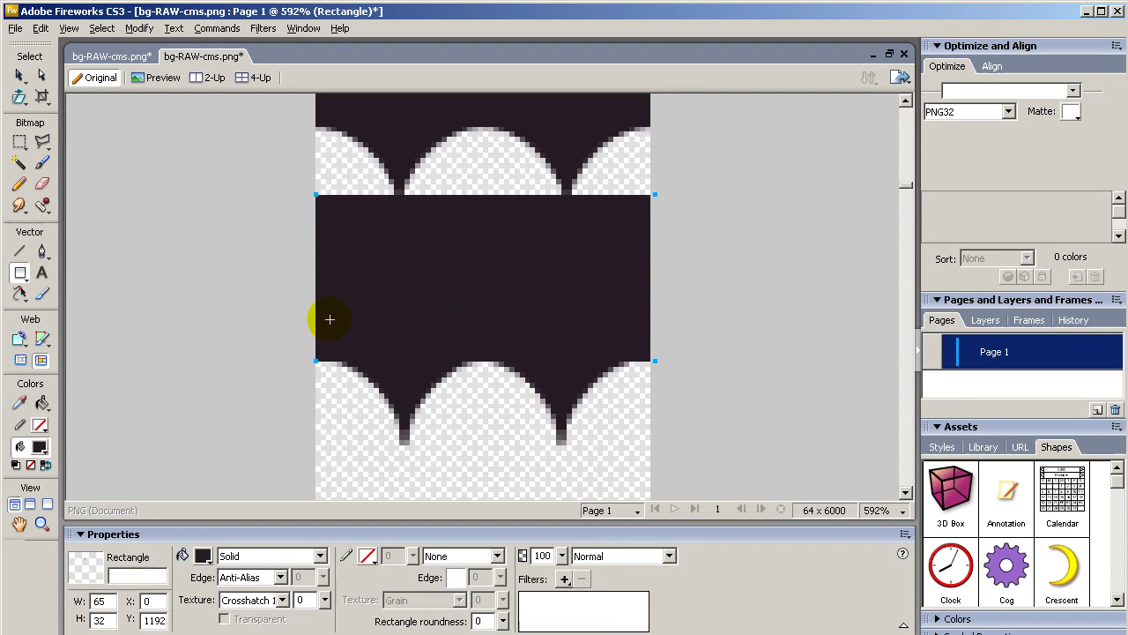
{"action": "left_click", "coordinate": [20, 75]}
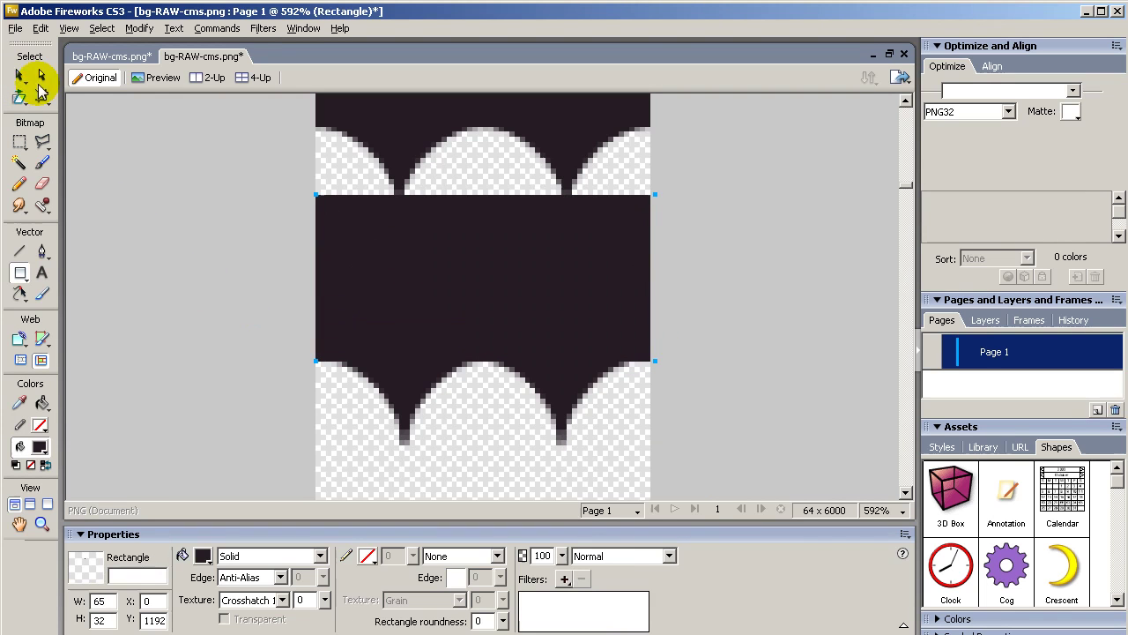
{"action": "key", "text": "Up"}
{"action": "key", "text": "Up"}
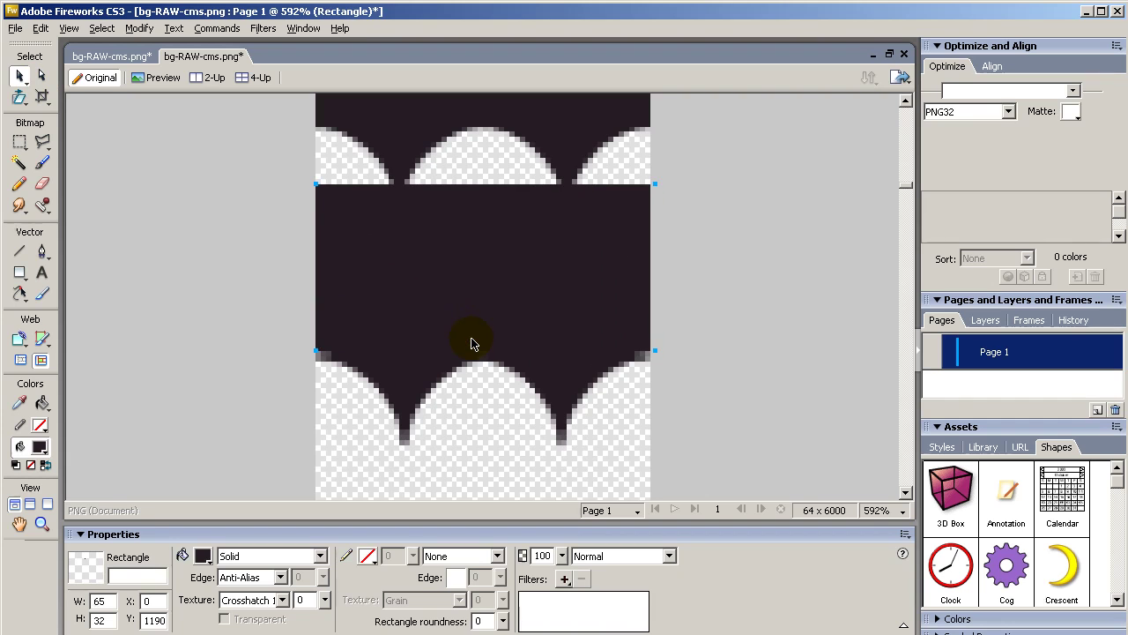
{"action": "key", "text": "Up"}
{"action": "left_click", "coordinate": [210, 330]}
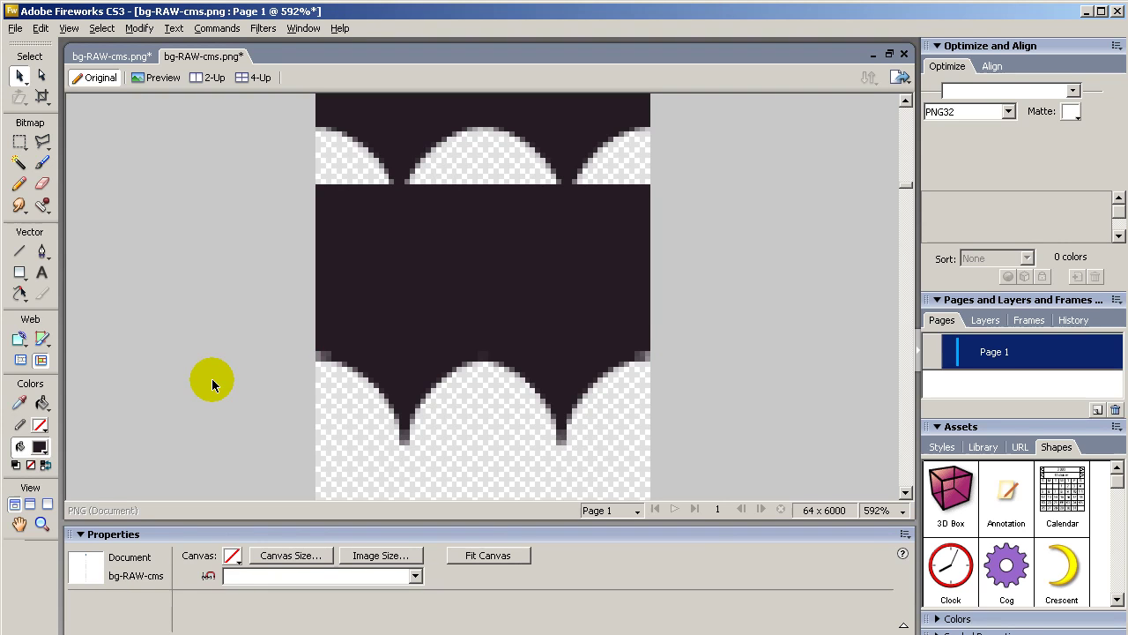
Delete the dark rectangle and the left and right stars.
{"action": "left_click", "coordinate": [432, 278]}
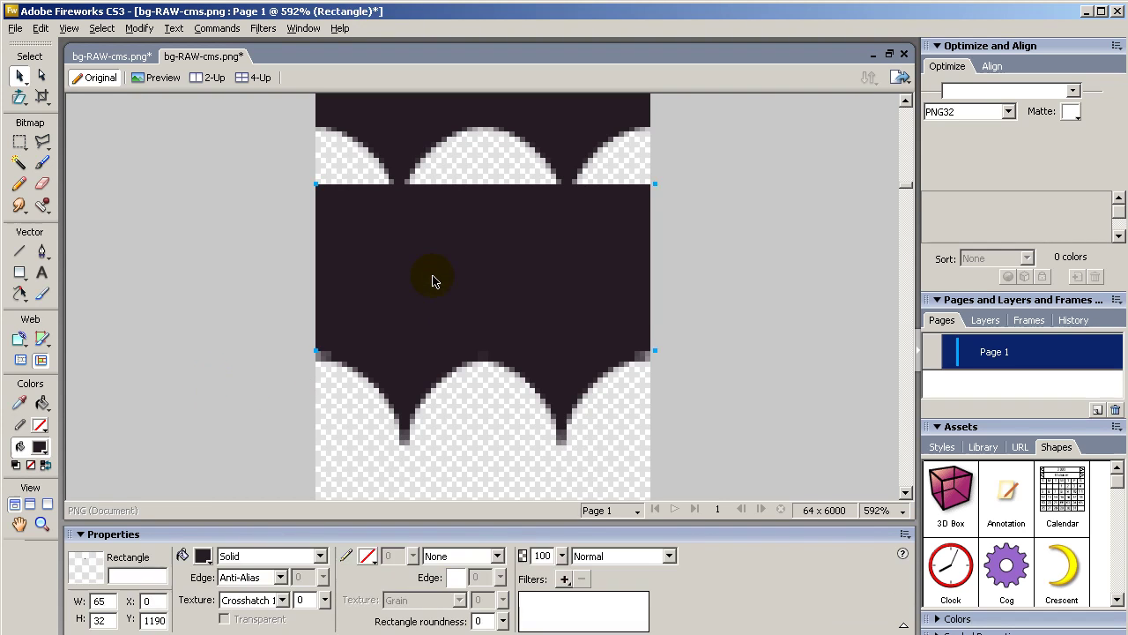
{"action": "key", "text": "Delete"}
{"action": "left_click", "coordinate": [415, 345]}
{"action": "key", "text": "Delete"}
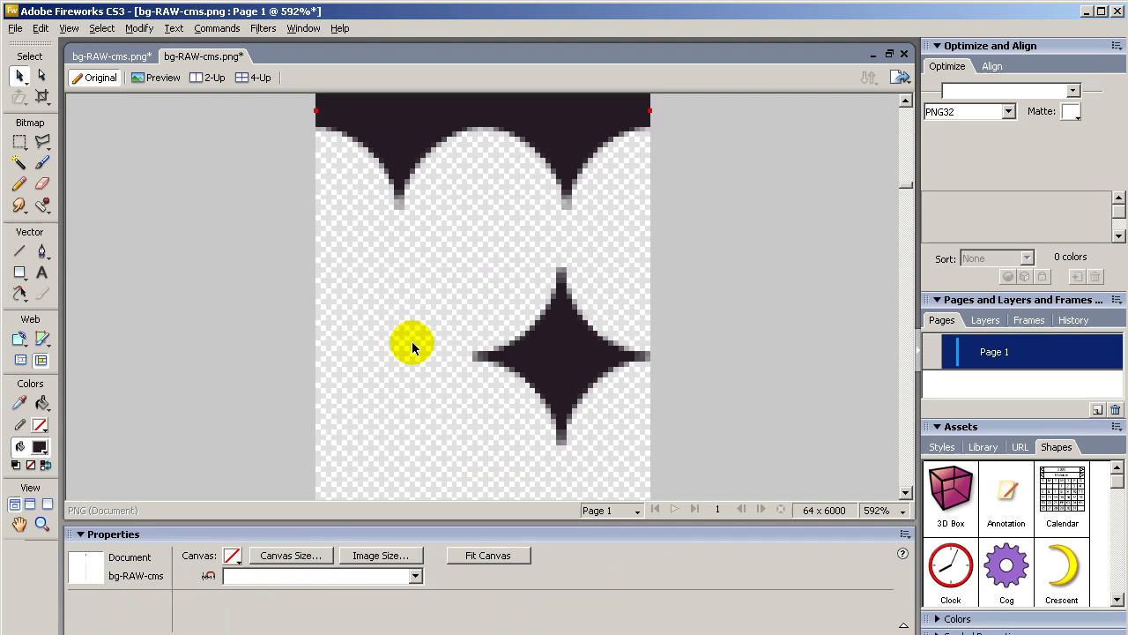
{"action": "left_click", "coordinate": [550, 364]}
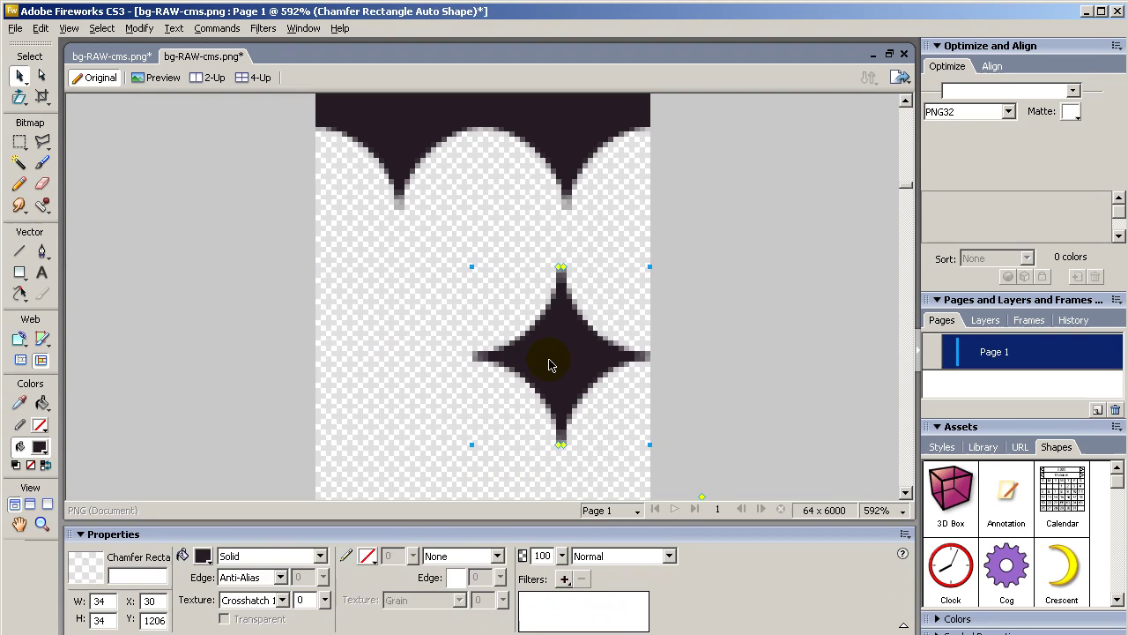
{"action": "key", "text": "Delete"}
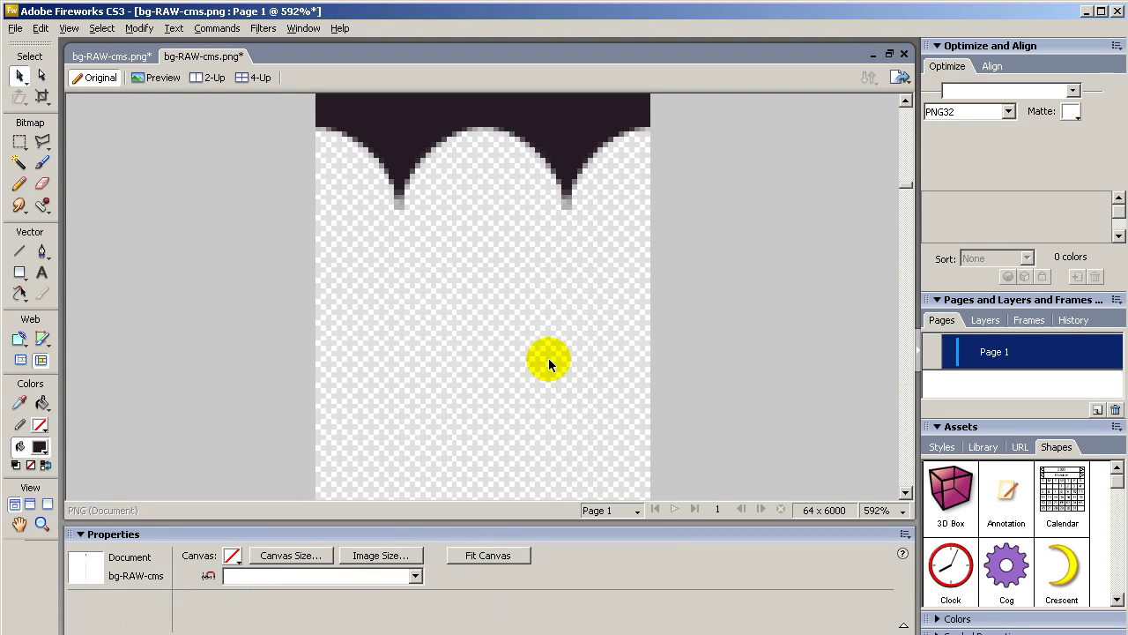
Fit the whole 64 x 6000 document in view, then zoom to 33% on the sprite.
{"action": "left_click", "coordinate": [43, 526]}
{"action": "right_click", "coordinate": [232, 351]}
{"action": "left_click", "coordinate": [269, 429]}
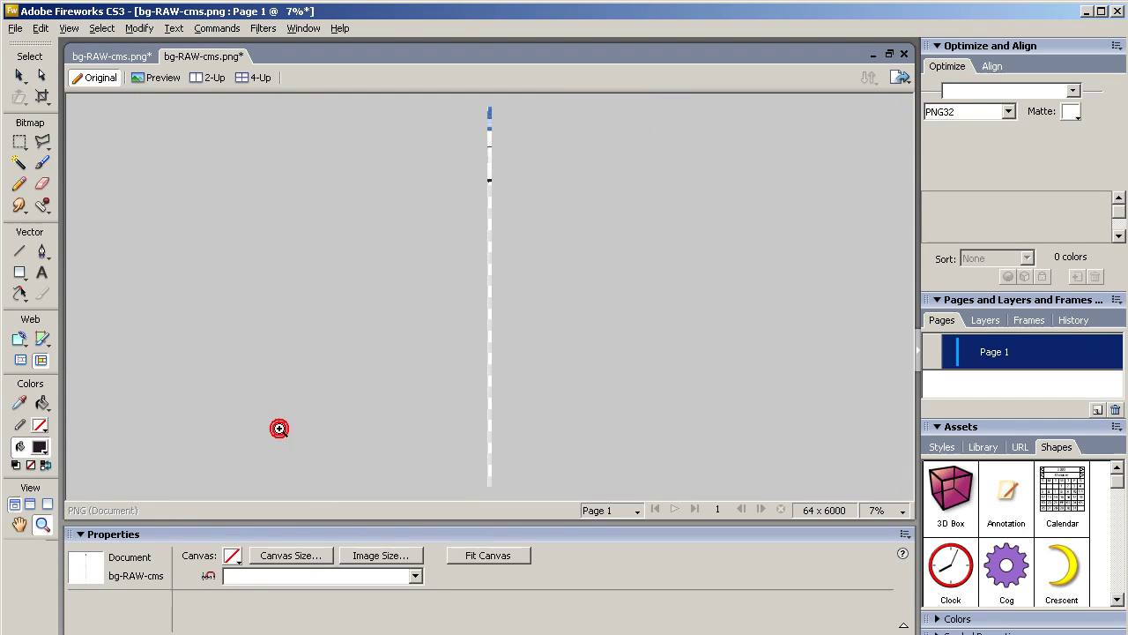
{"action": "left_click", "coordinate": [518, 186]}
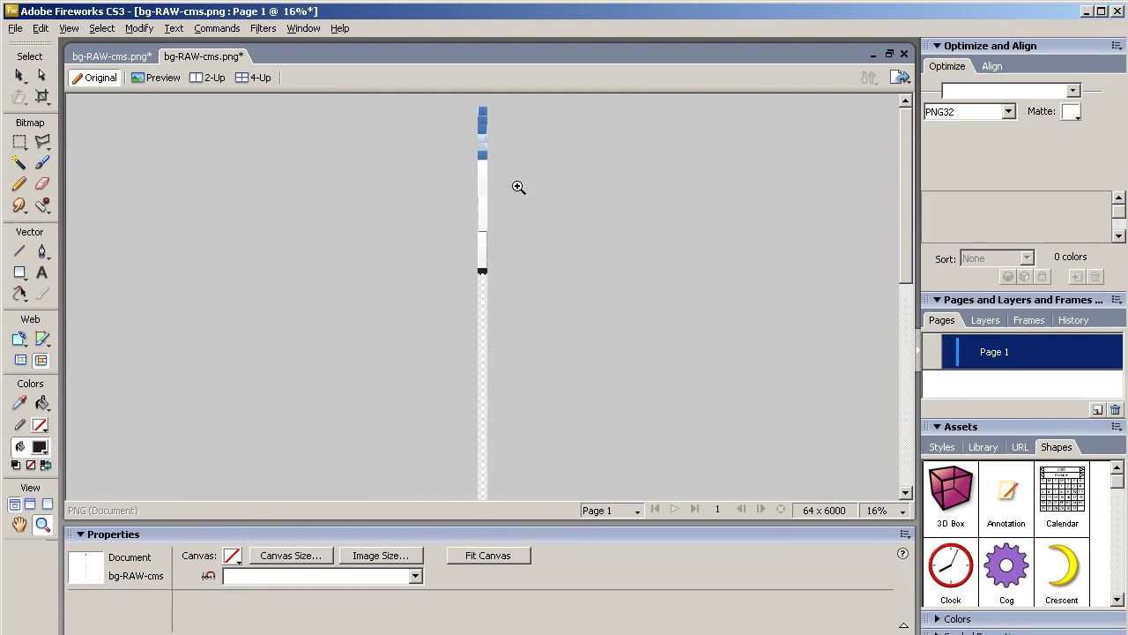
{"action": "left_click", "coordinate": [516, 186]}
{"action": "left_click", "coordinate": [520, 240]}
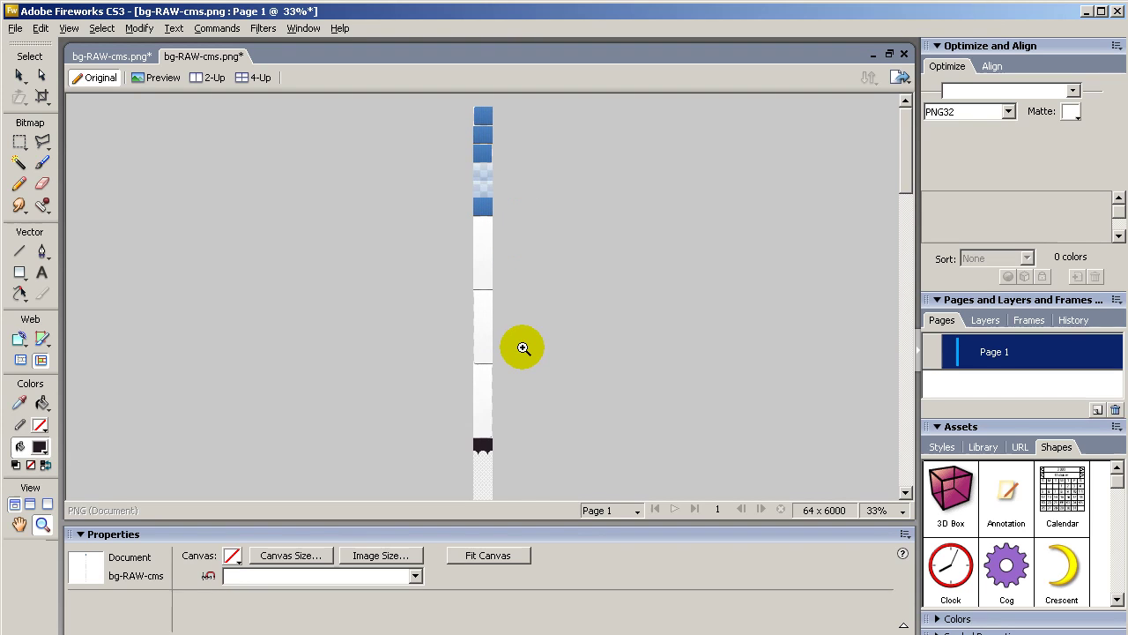